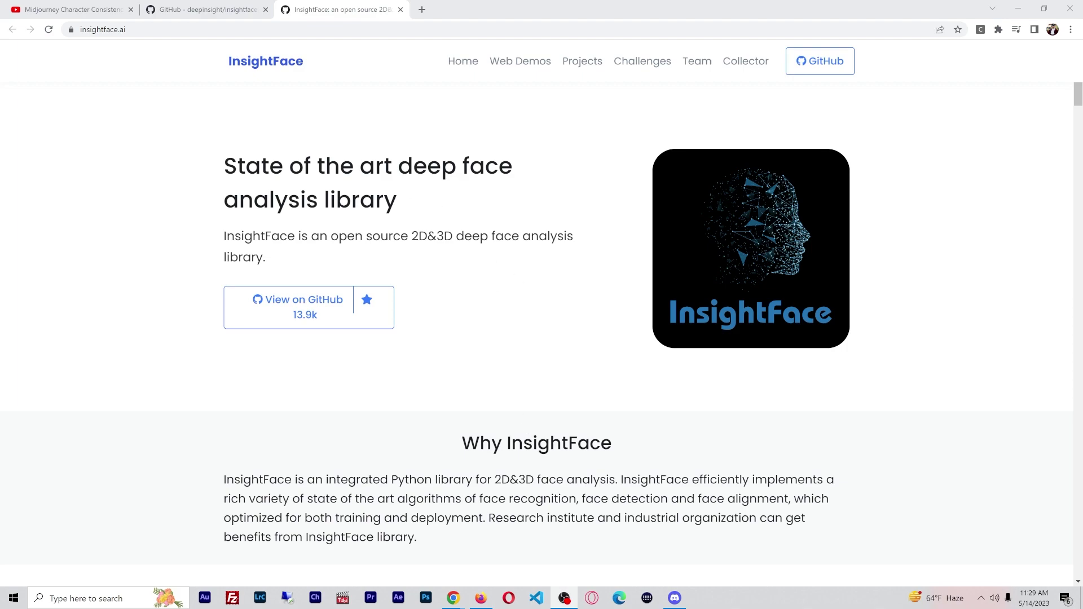
Bring Discord's 'Character: Woman' thread with its Midjourney portrait grids in front of Chrome
left_click(675, 597)
scroll(612, 448, "up", 15)
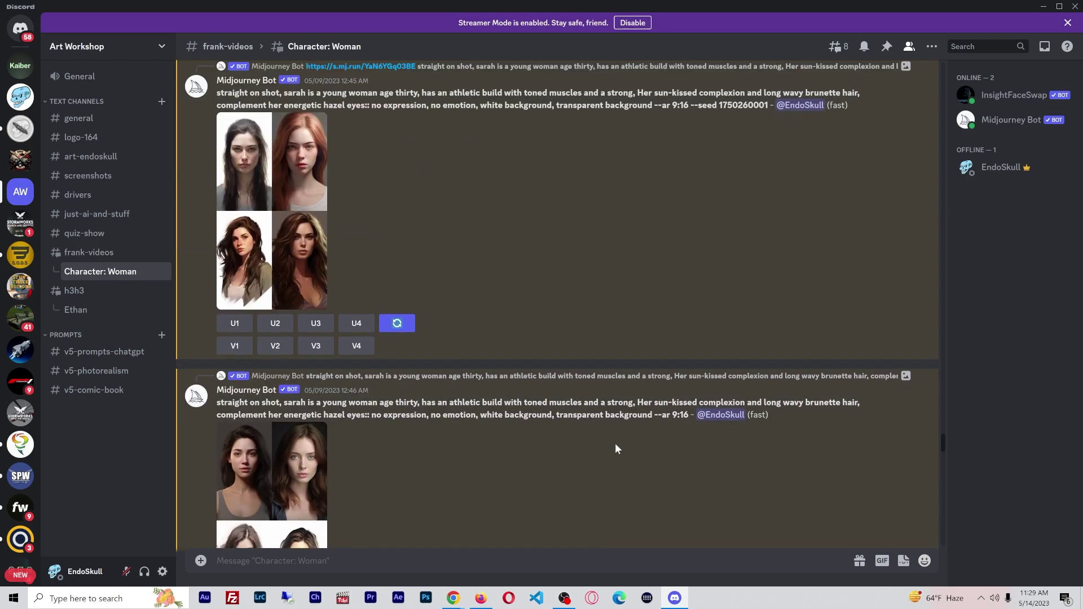
scroll(617, 451, "up", 5)
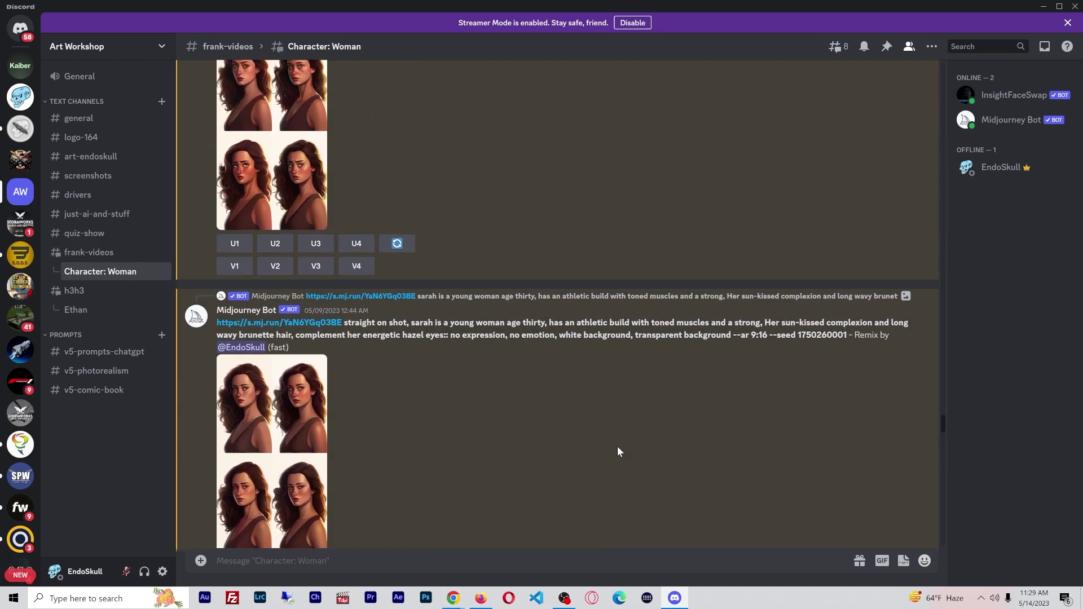
left_click(319, 459)
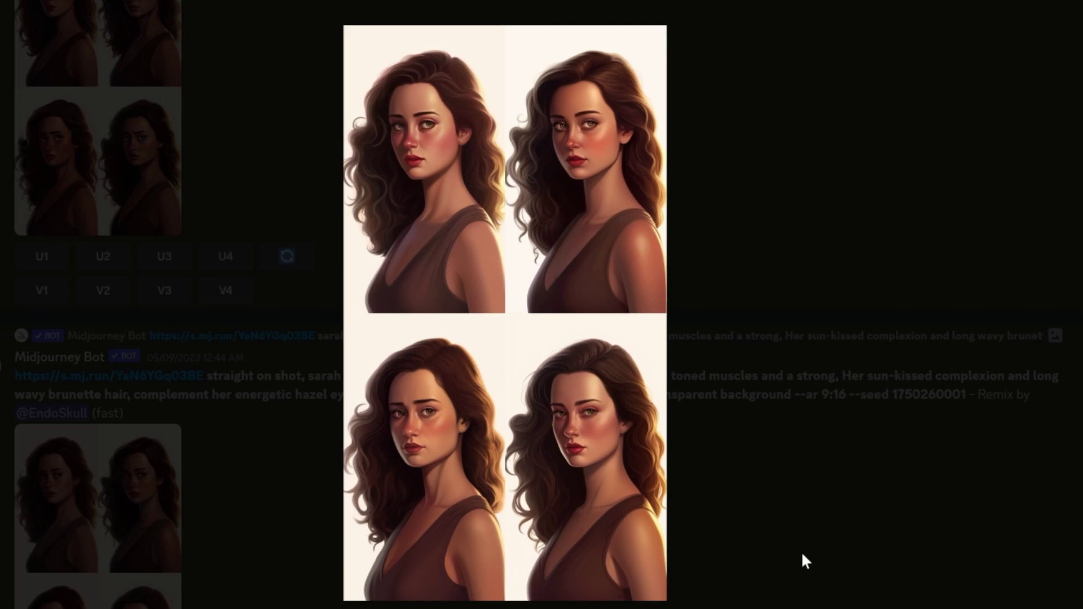
left_click(801, 550)
scroll(598, 501, "up", 3)
left_click(97, 256)
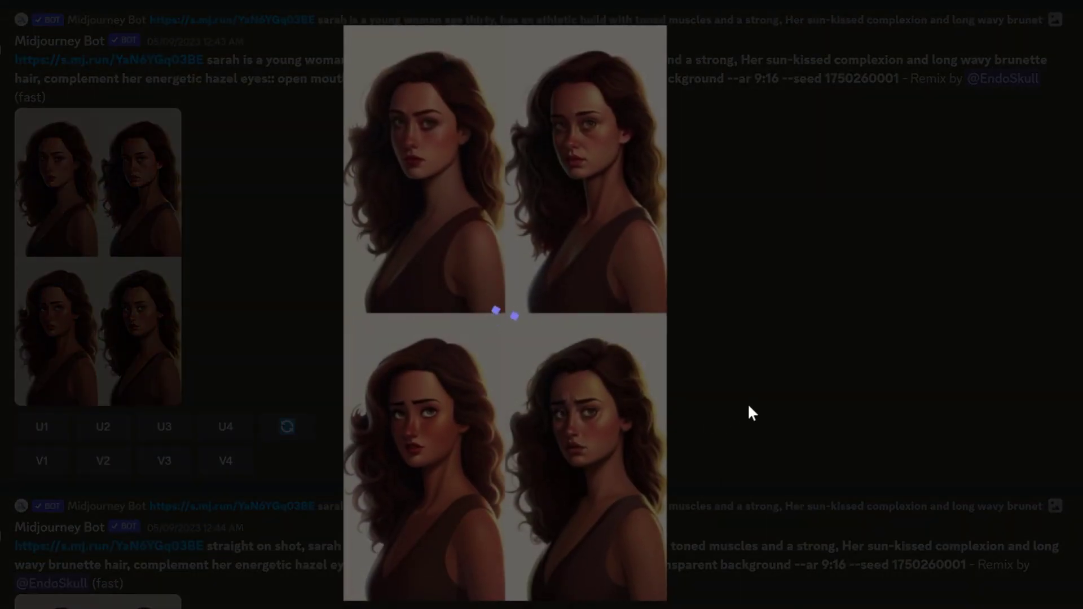
left_click(747, 402)
scroll(726, 415, "up", 15)
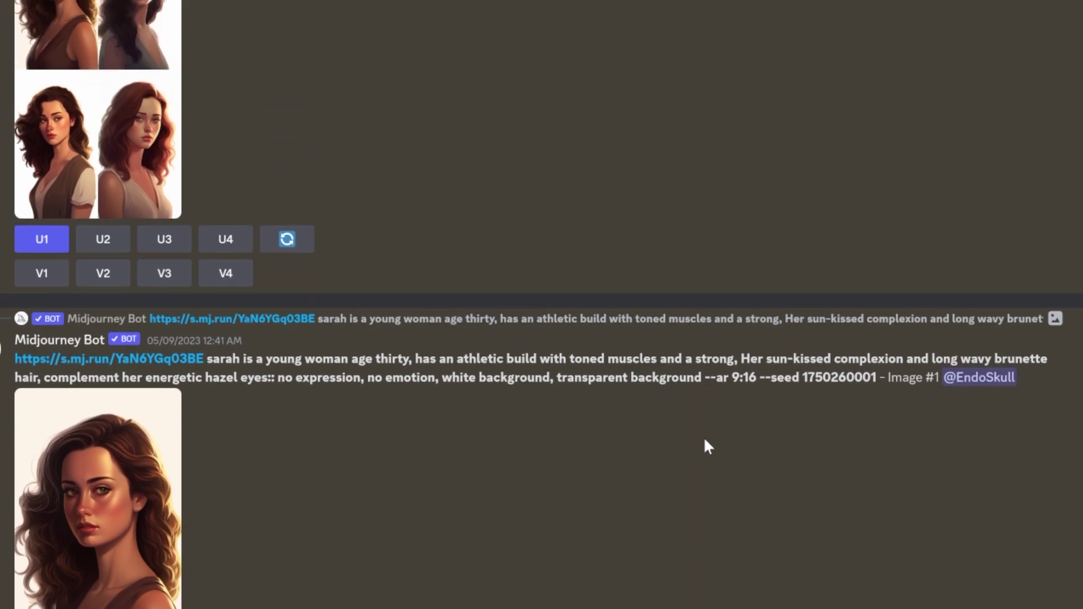
scroll(446, 414, "down", 15)
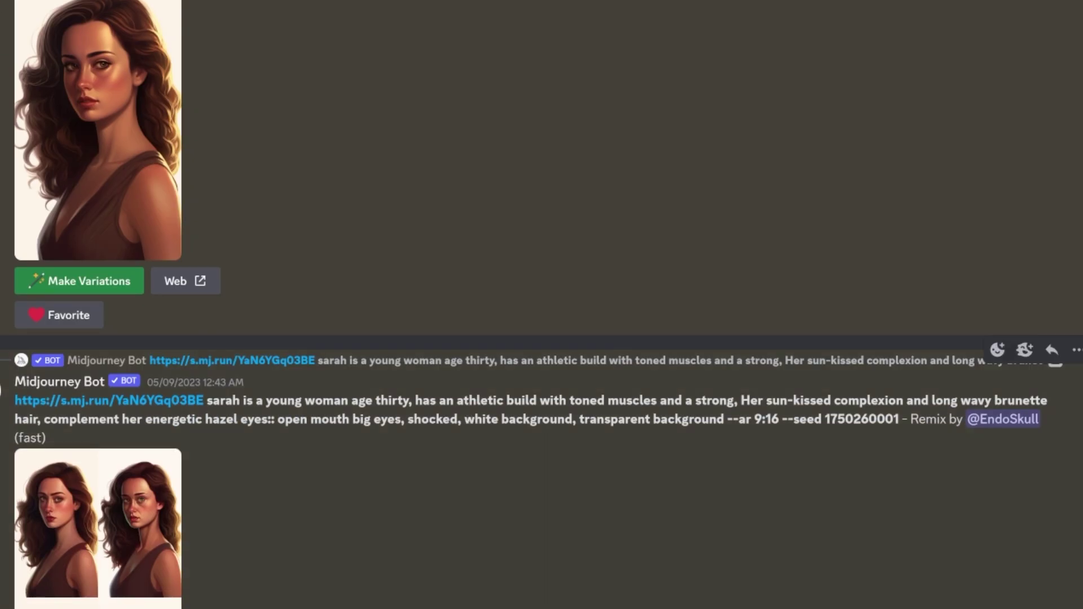
scroll(465, 417, "down", 6)
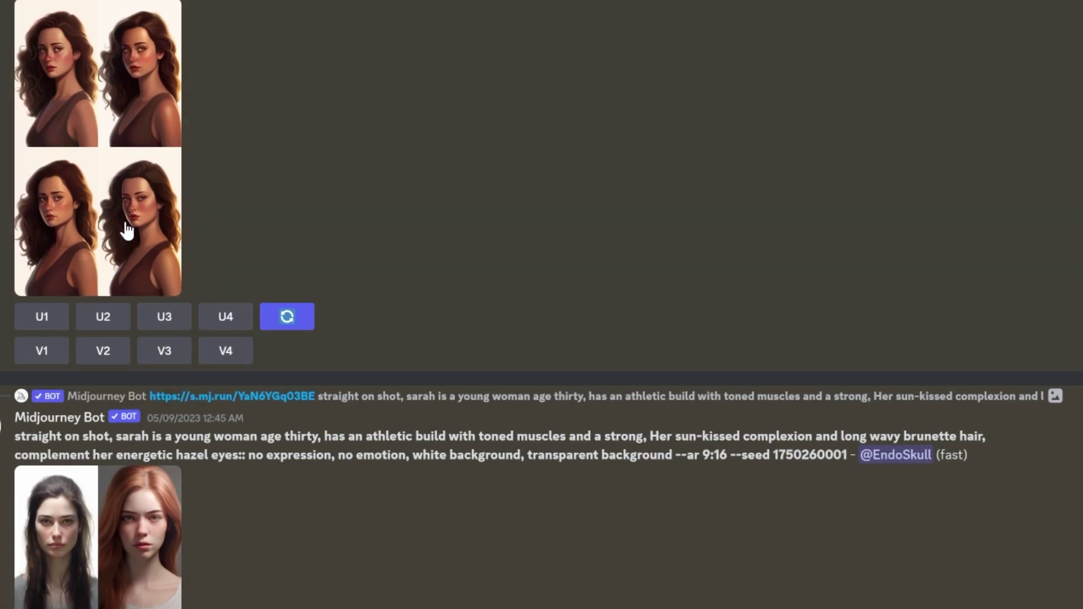
left_click(169, 521)
left_click(993, 294)
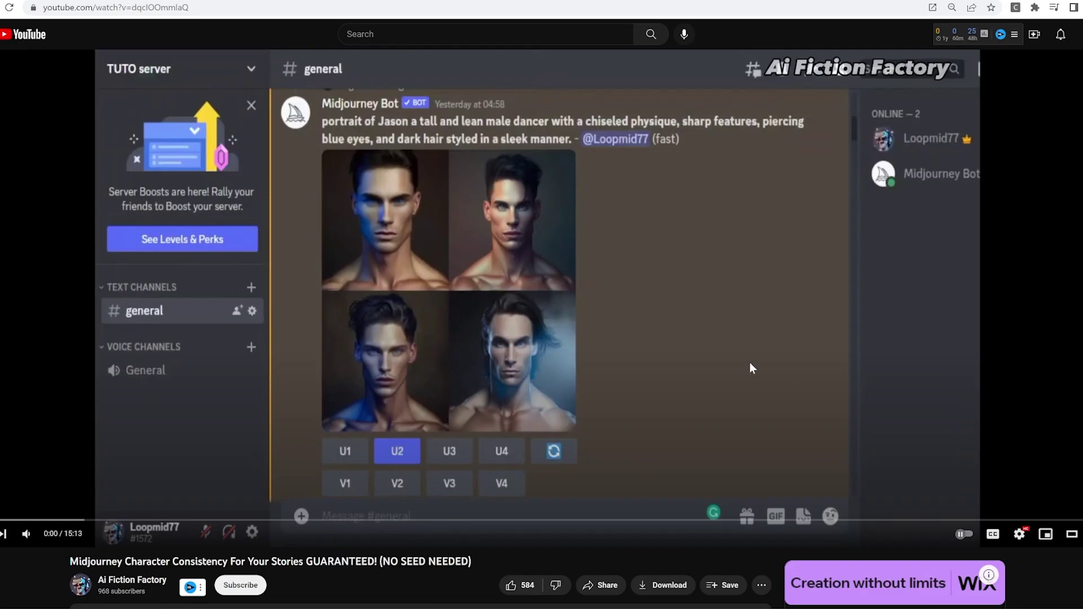
scroll(729, 367, "down", 1)
scroll(728, 366, "up", 1)
scroll(705, 353, "down", 2)
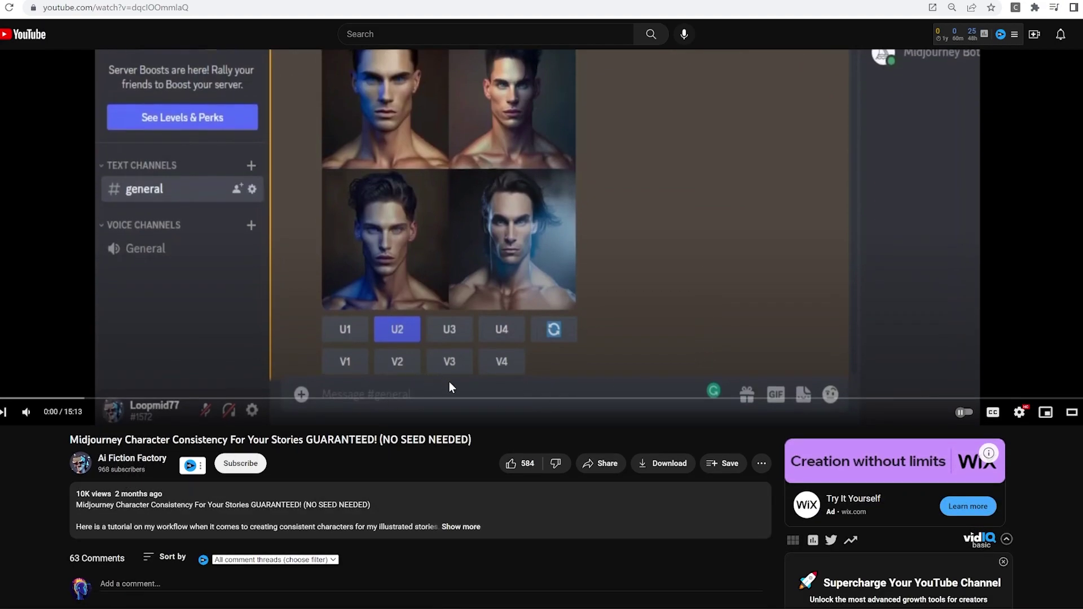
scroll(511, 399, "up", 2)
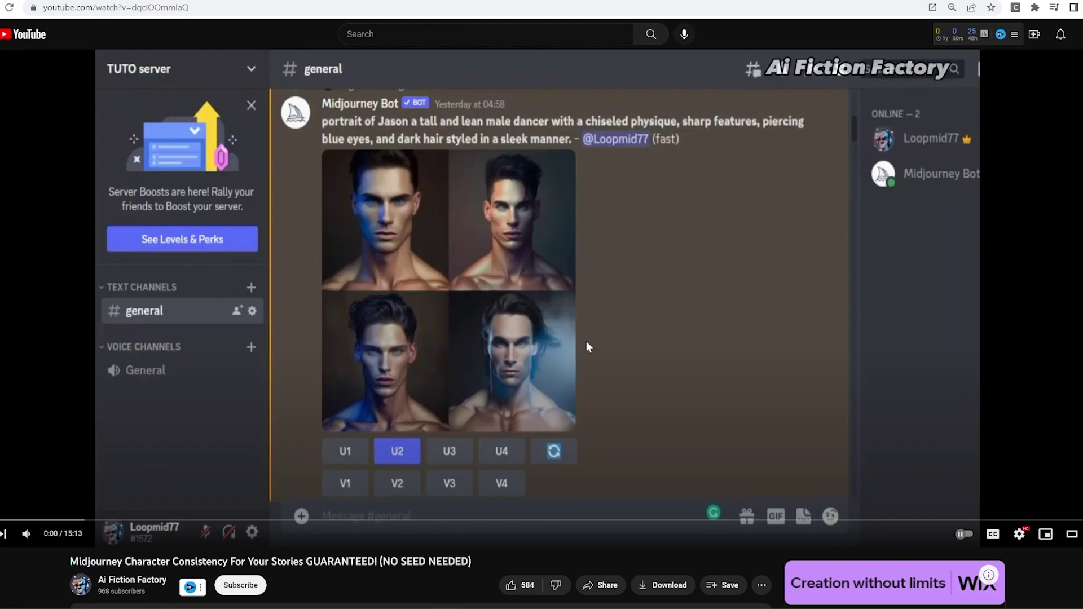
scroll(598, 356, "down", 3)
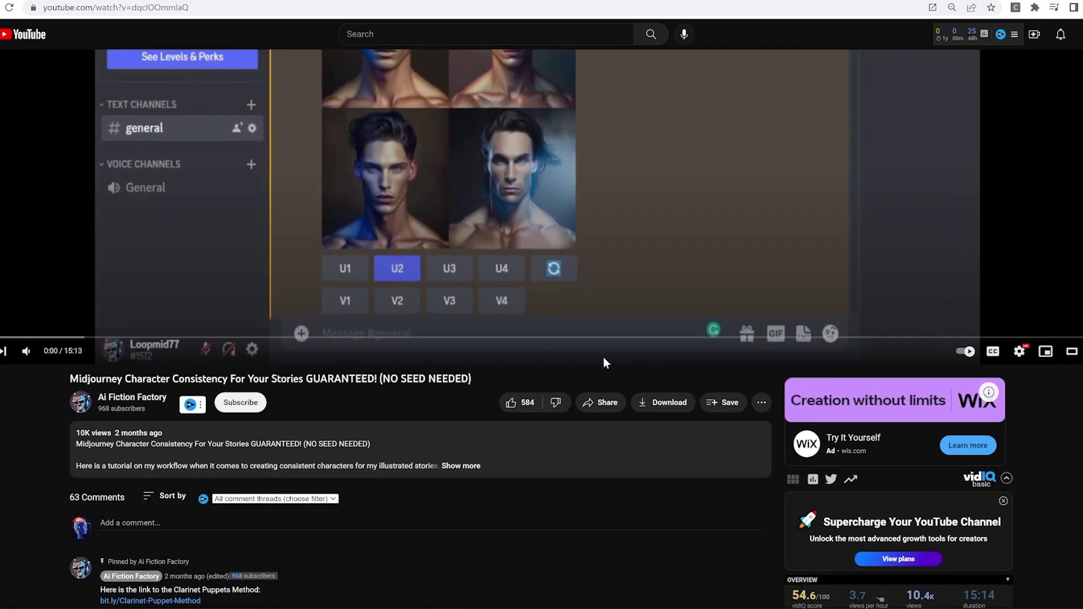
scroll(604, 358, "up", 3)
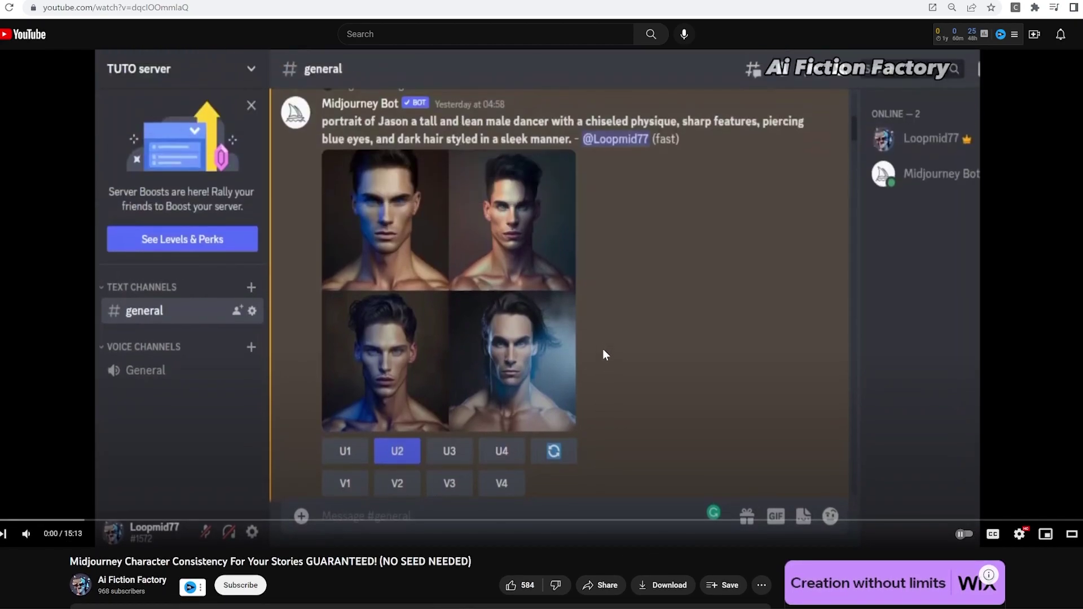
scroll(603, 350, "down", 3)
Scroll through the 'Character: Woman' thread to view the Midjourney portrait grids of Sarah
scroll(604, 349, "up", 3)
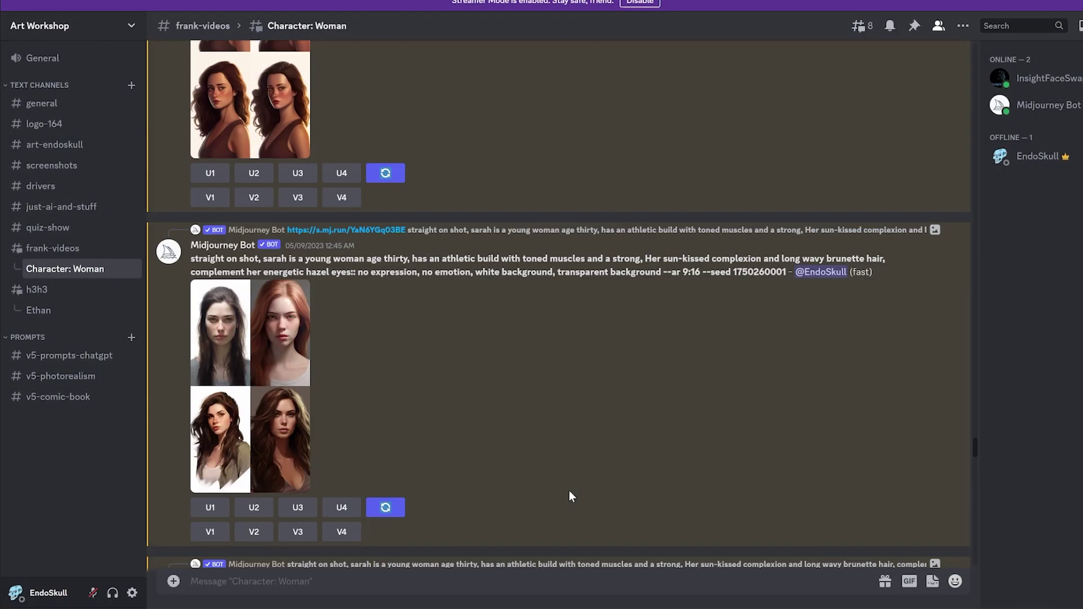
scroll(570, 495, "down", 6)
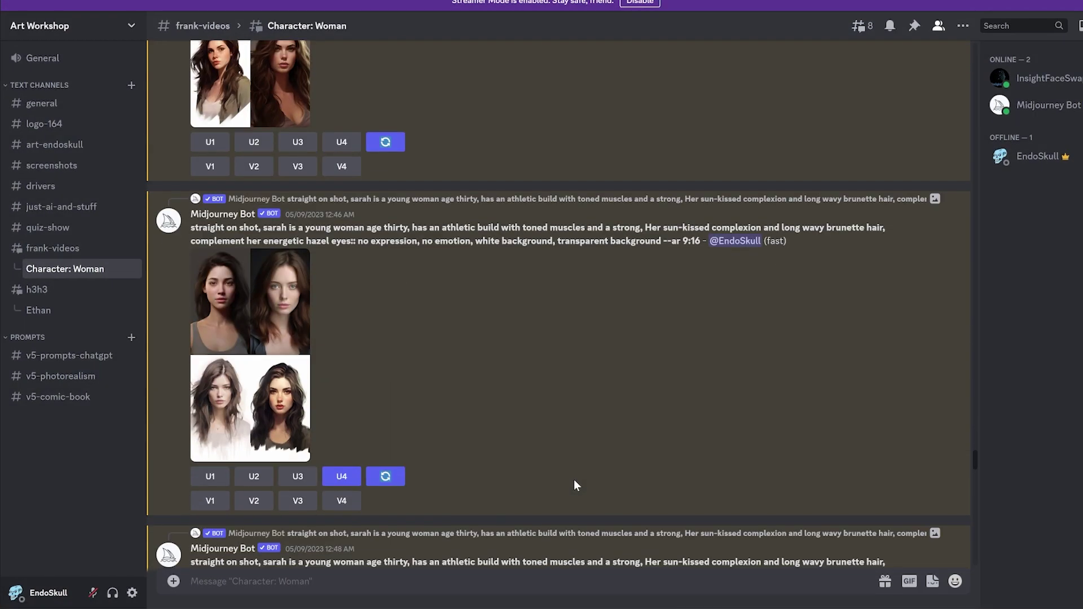
Select the full prompt text of the message with three s.mj.run image links
scroll(579, 476, "down", 8)
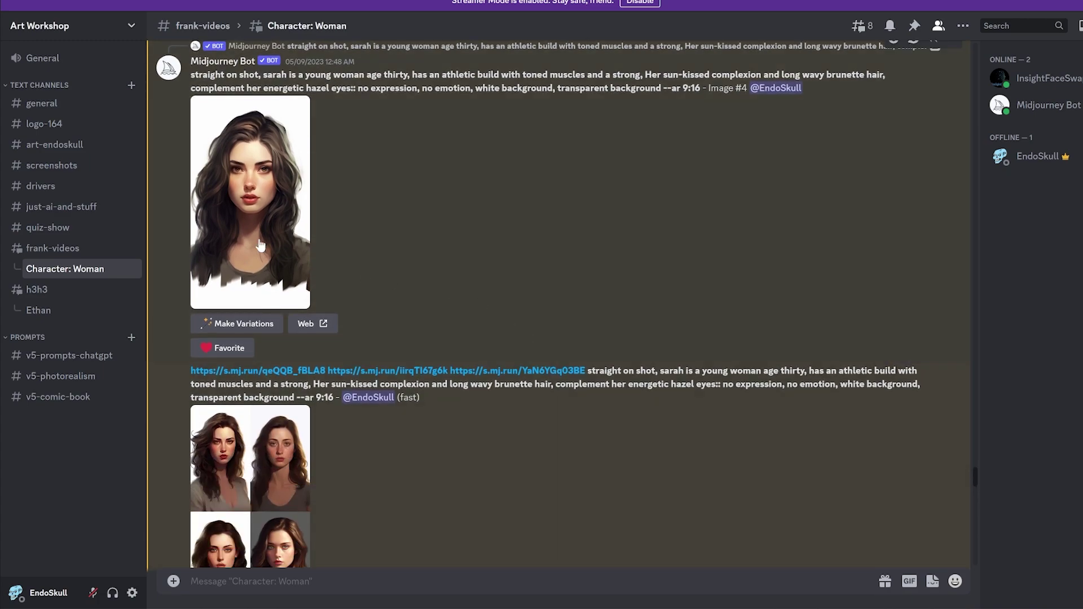
scroll(338, 282, "down", 5)
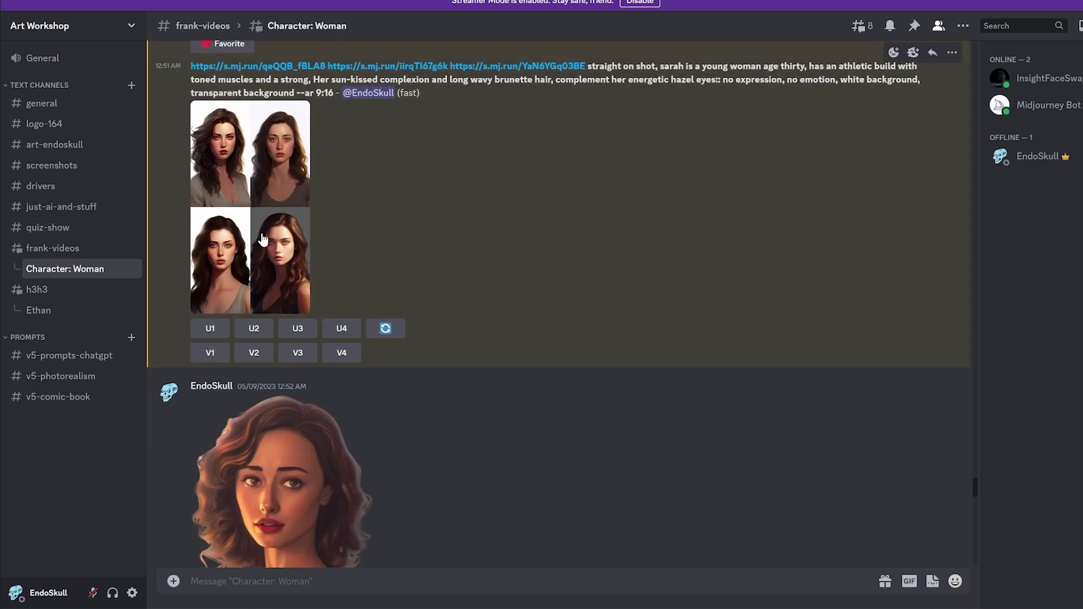
scroll(552, 342, "up", 2)
scroll(552, 341, "up", 2)
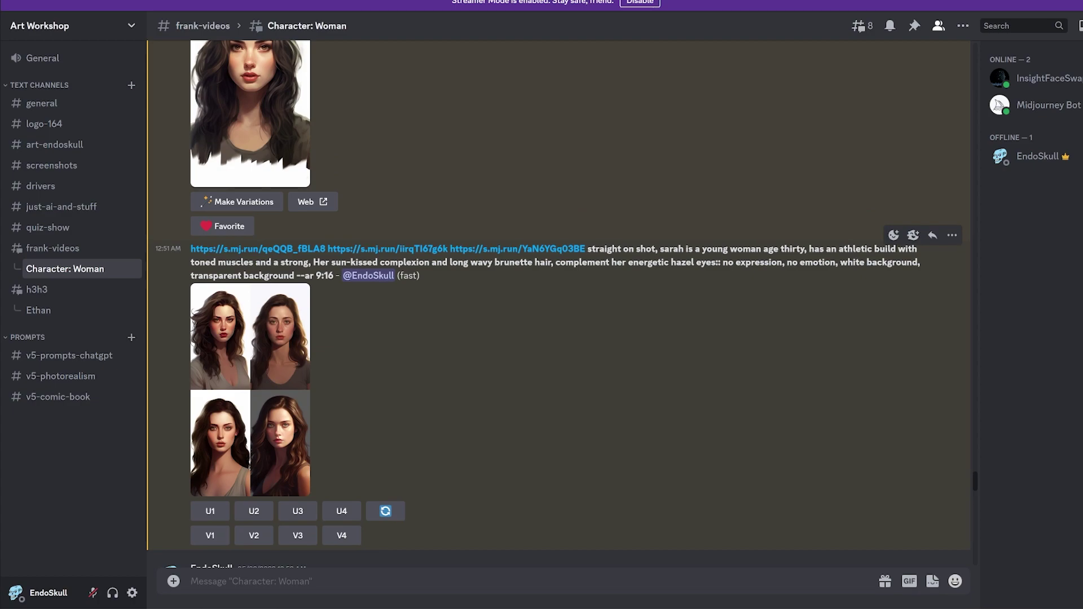
left_click_drag(191, 249, 635, 279)
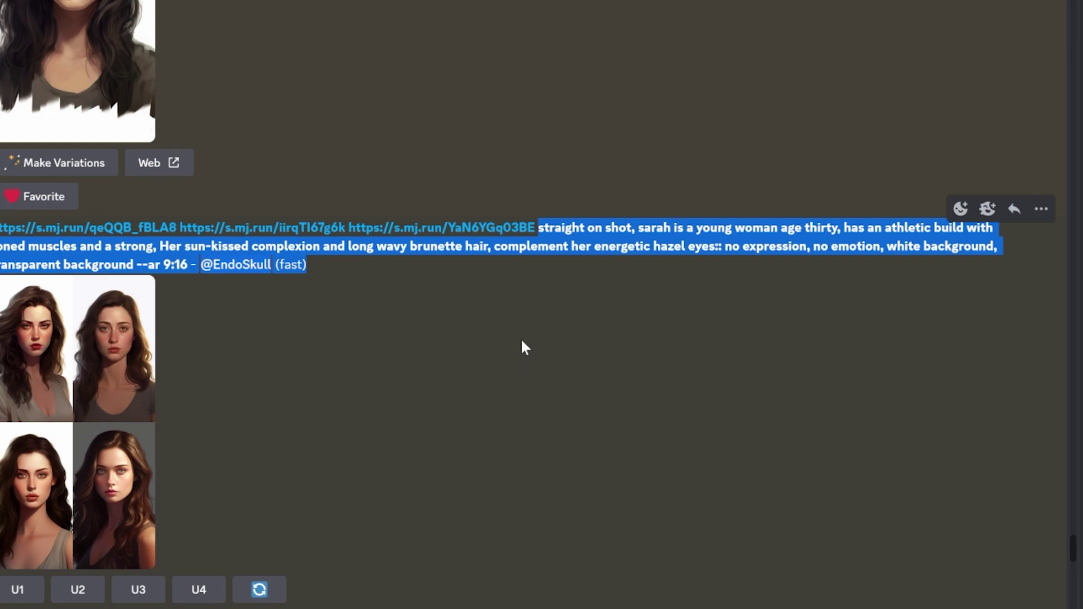
Scroll down to review the later 2:3 and full-body Sarah Midjourney results
scroll(522, 341, "down", 5)
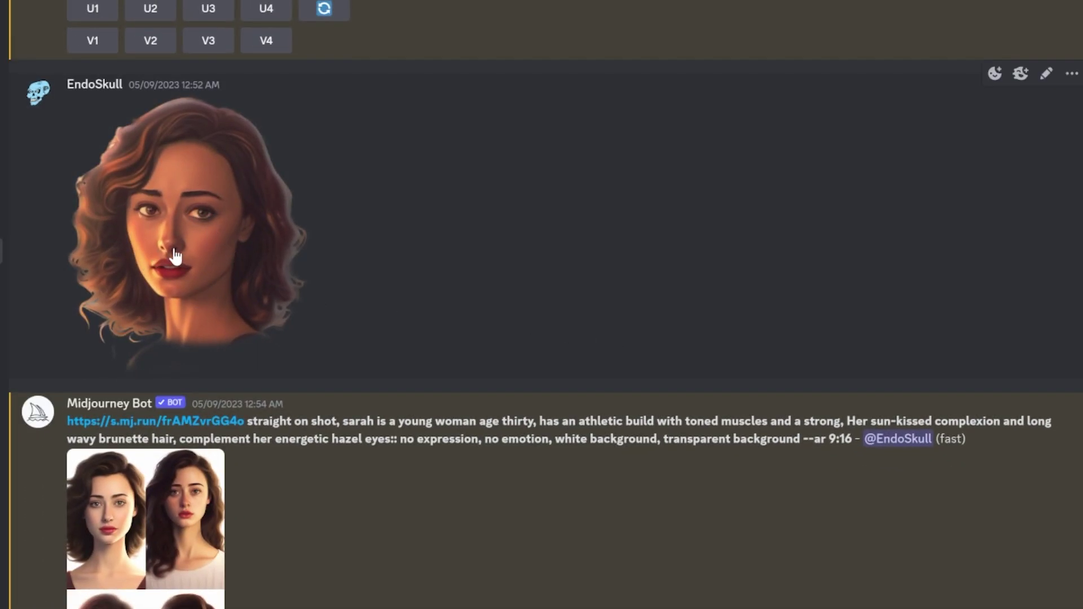
scroll(474, 349, "up", 10)
scroll(490, 350, "up", 2)
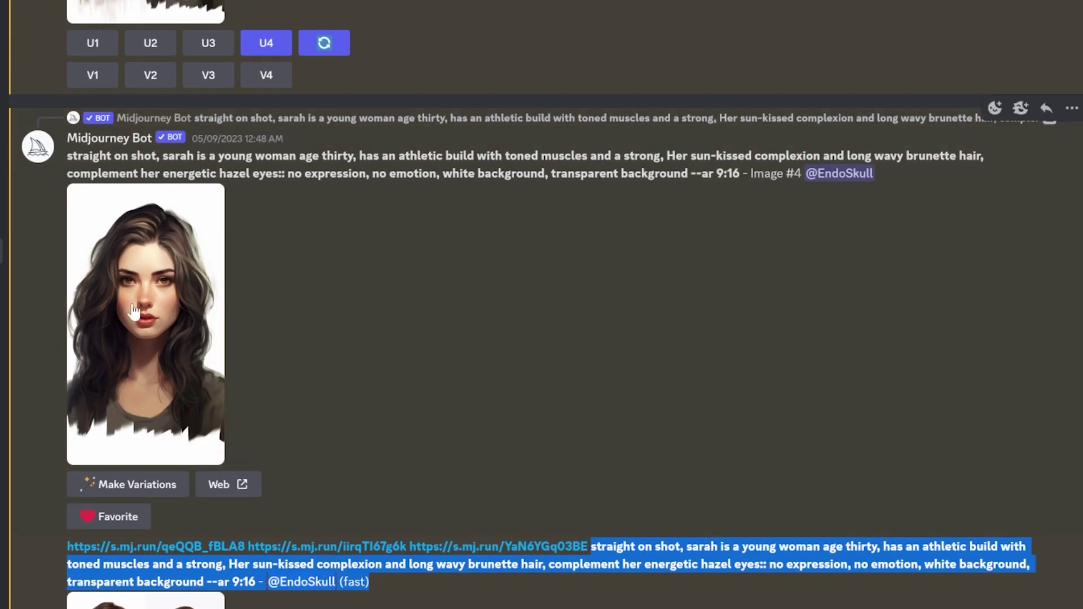
scroll(550, 407, "down", 12)
scroll(552, 401, "down", 6)
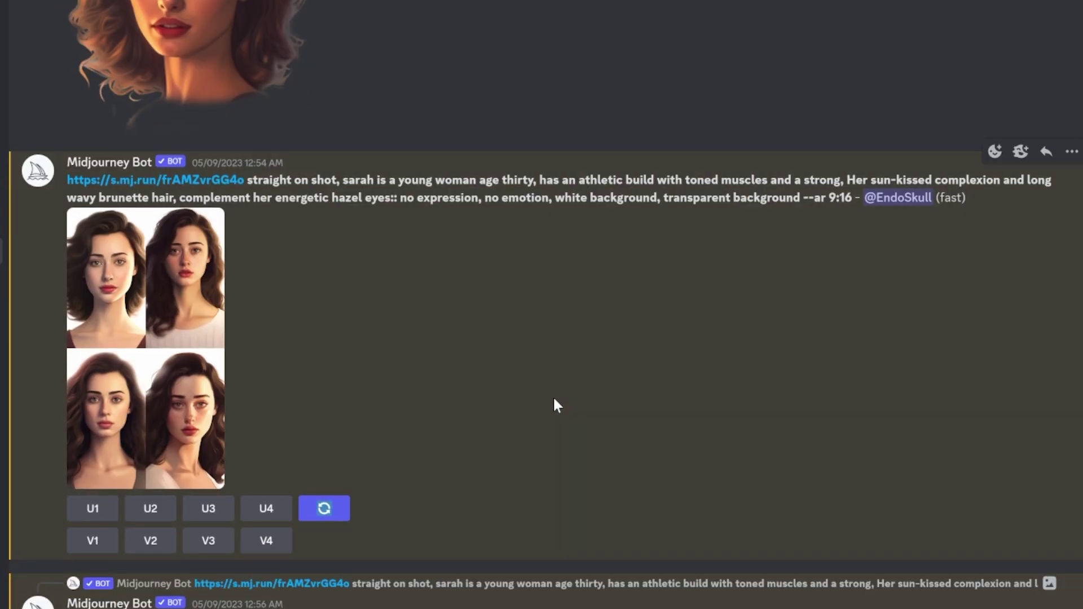
scroll(555, 399, "down", 3)
scroll(500, 364, "down", 7)
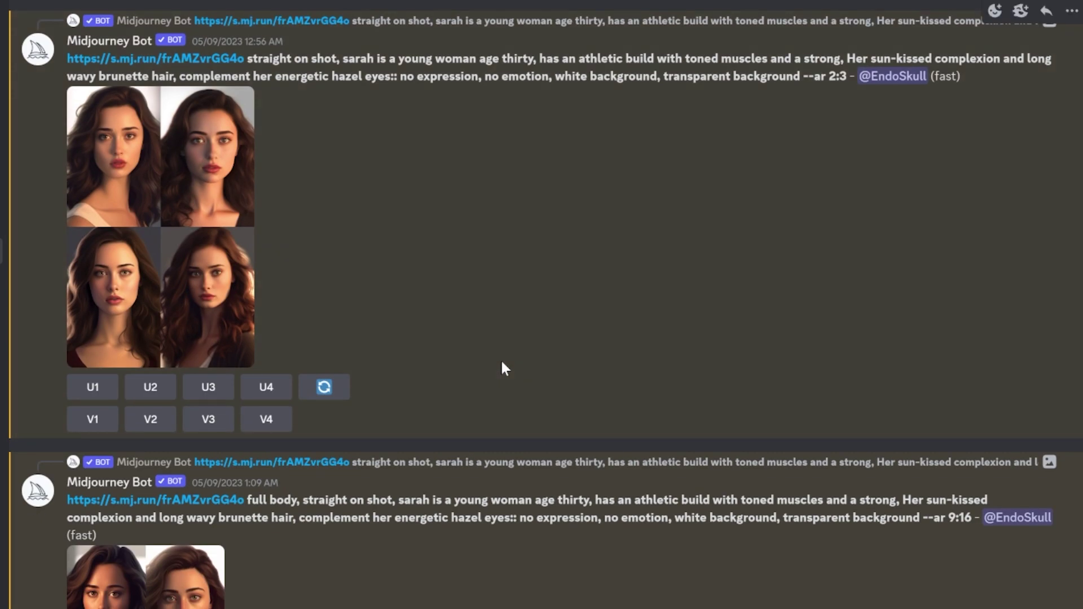
scroll(505, 364, "up", 9)
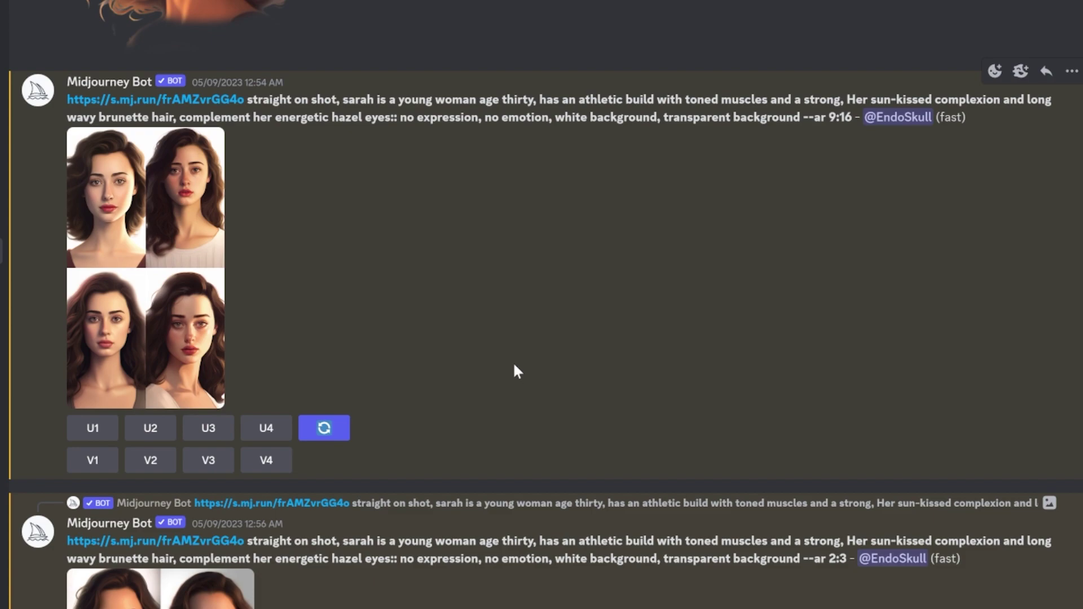
scroll(536, 384, "down", 8)
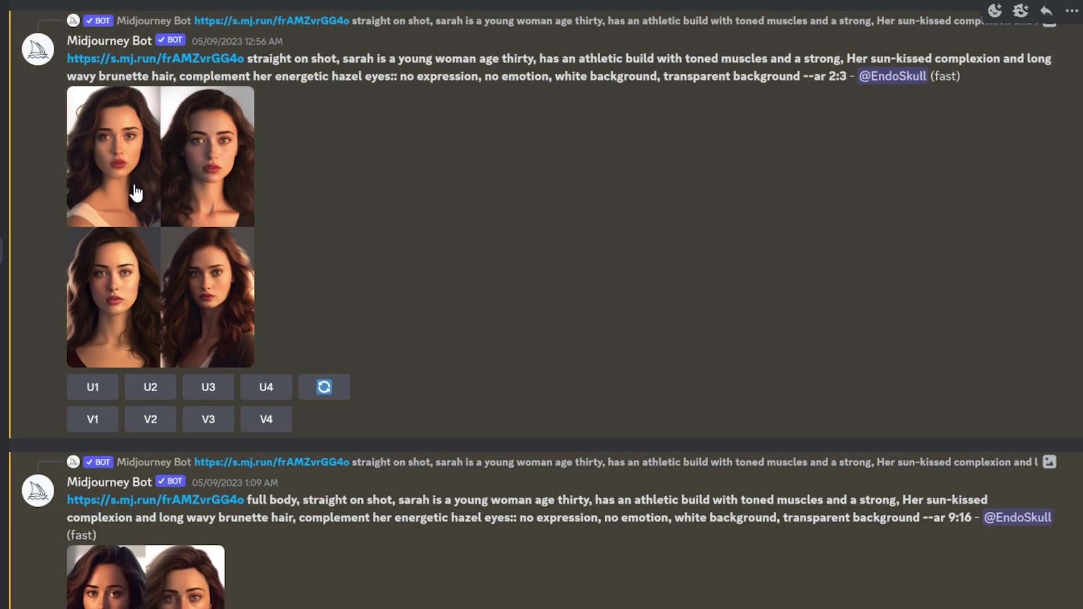
scroll(497, 304, "down", 4)
scroll(362, 429, "up", 4)
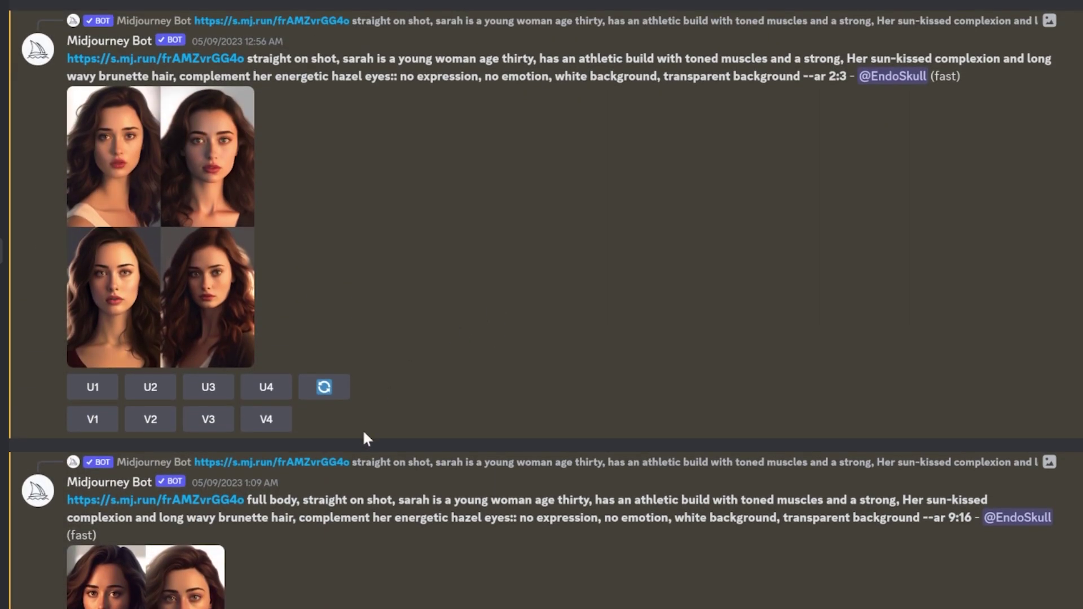
scroll(362, 428, "down", 5)
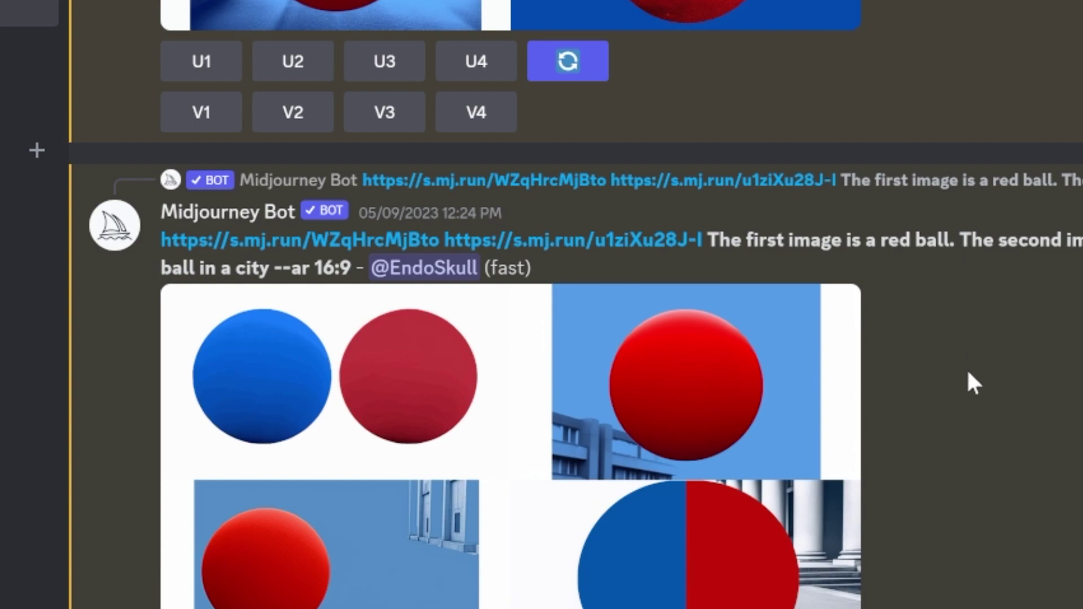
Scroll to the 12:24 PM Midjourney grid blending a red ball and blue ball in a city
scroll(966, 369, "down", 2)
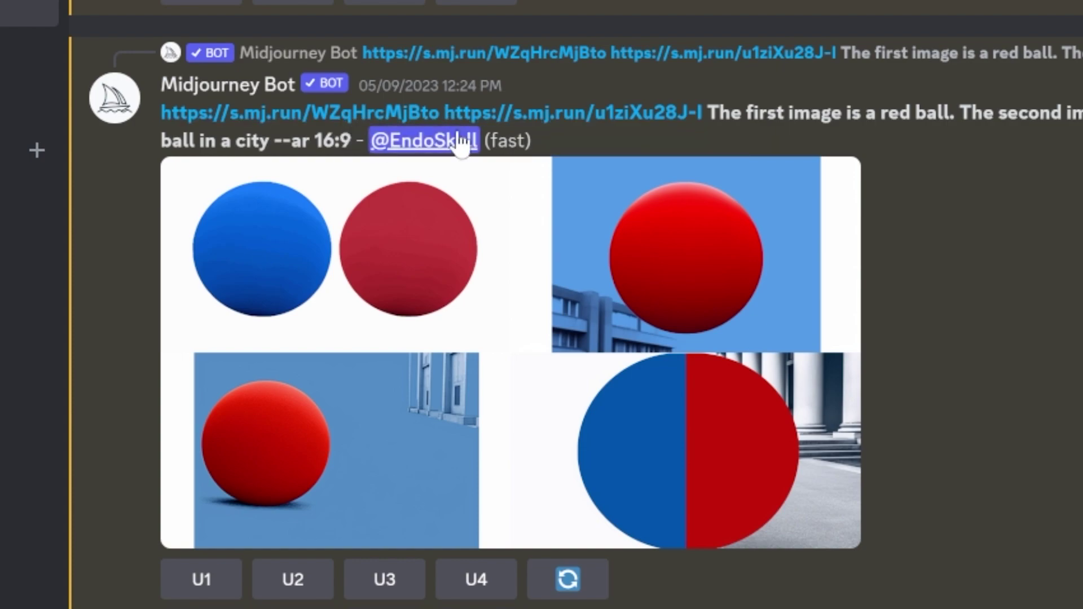
scroll(1026, 474, "up", 8)
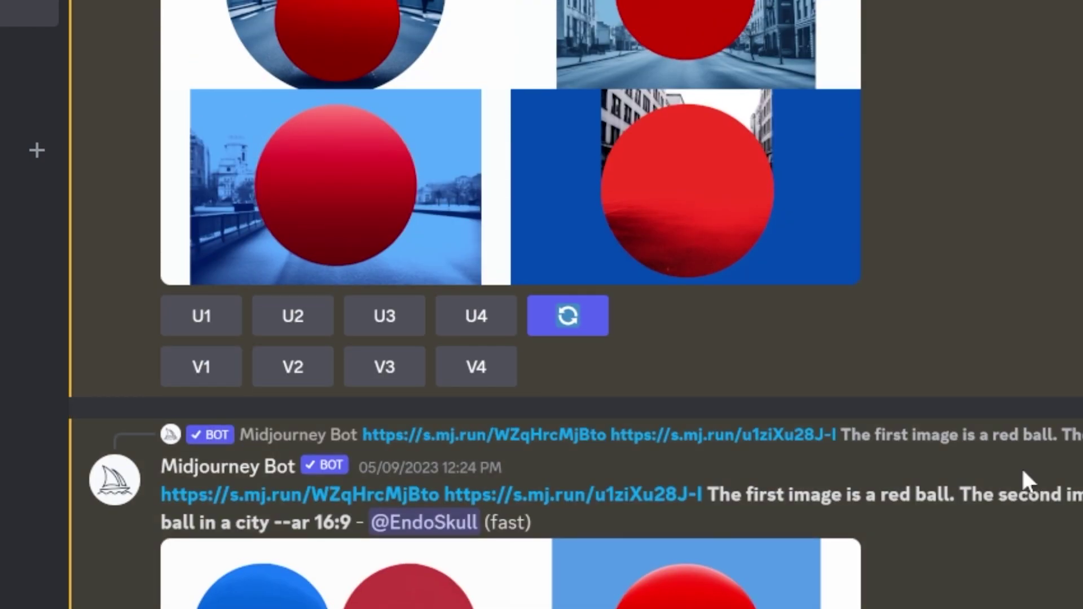
scroll(959, 367, "down", 8)
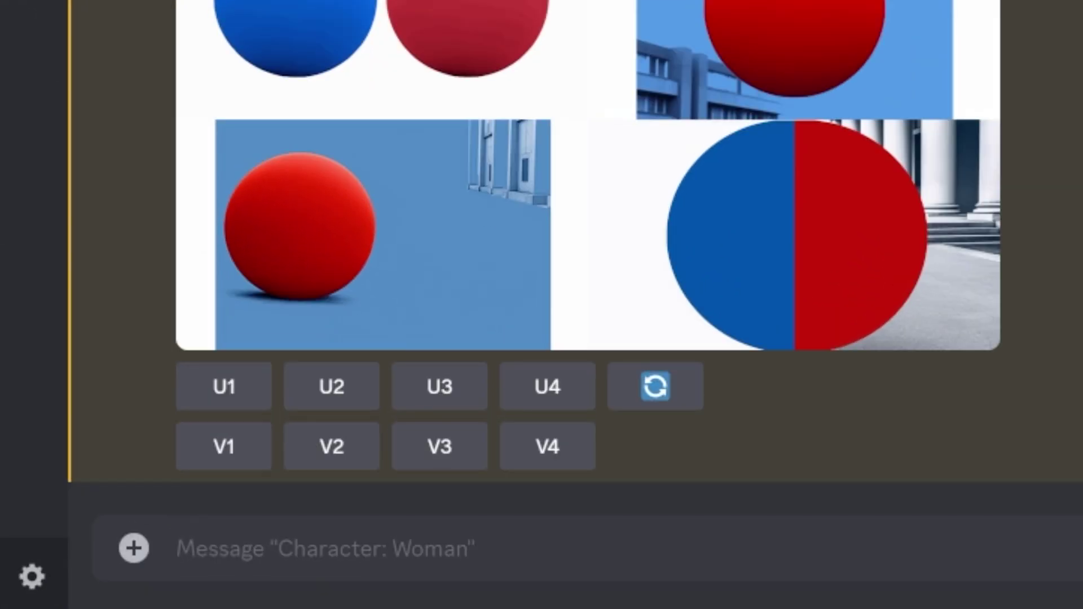
Run /saveid with idname Sarah and image sarah-head.png to create the Sarah identity
type("/")
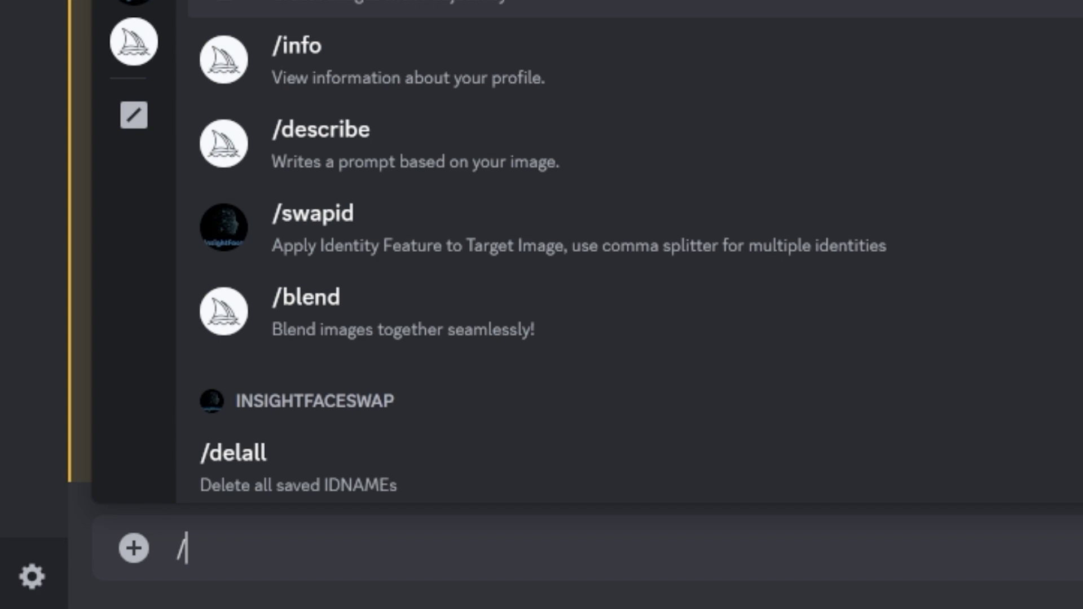
type("sav")
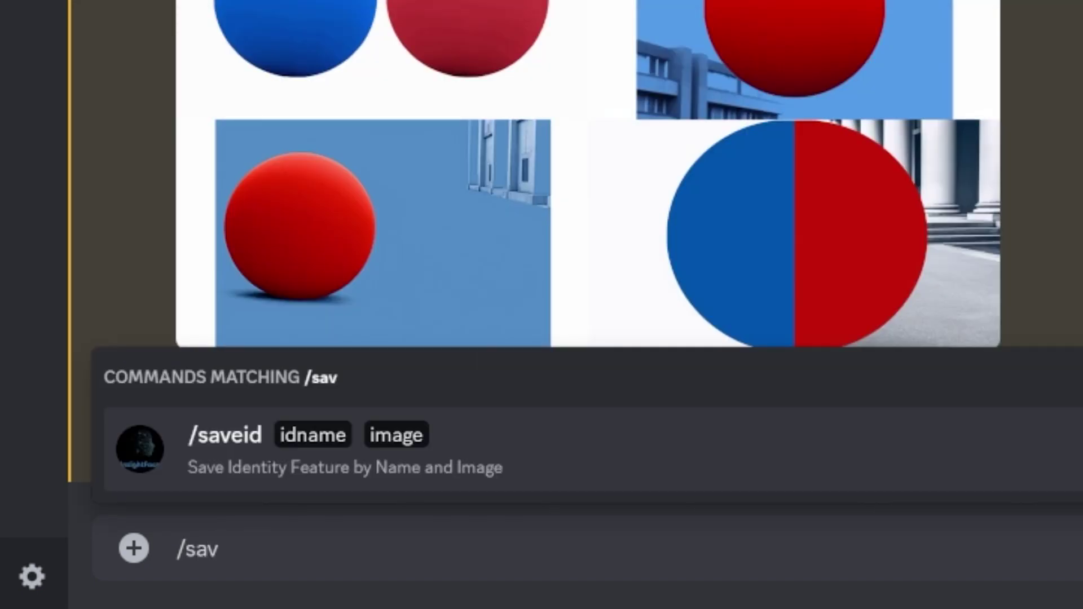
key("Return")
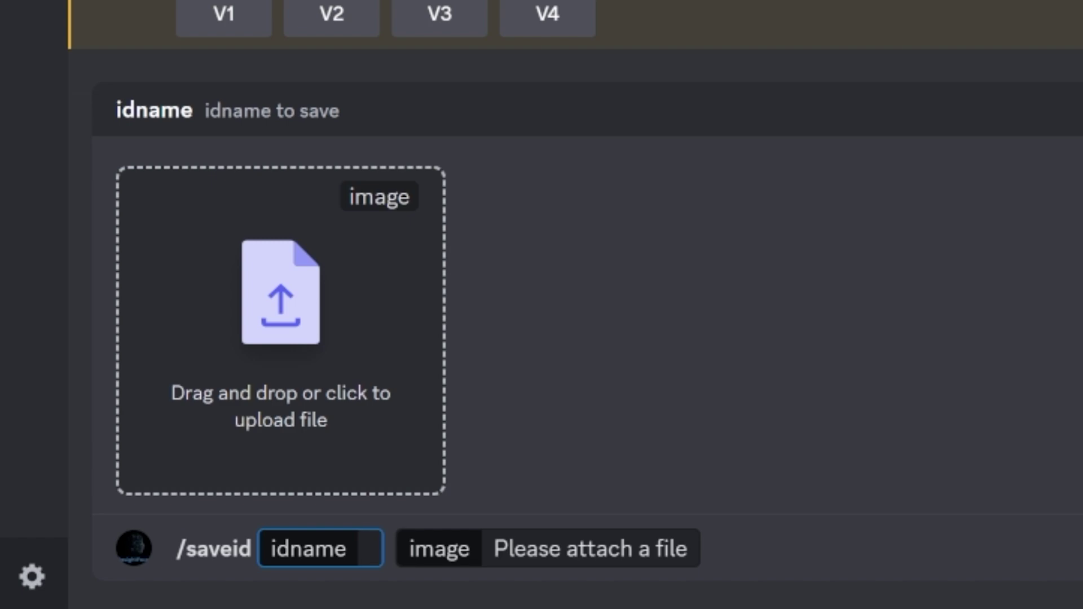
type("s")
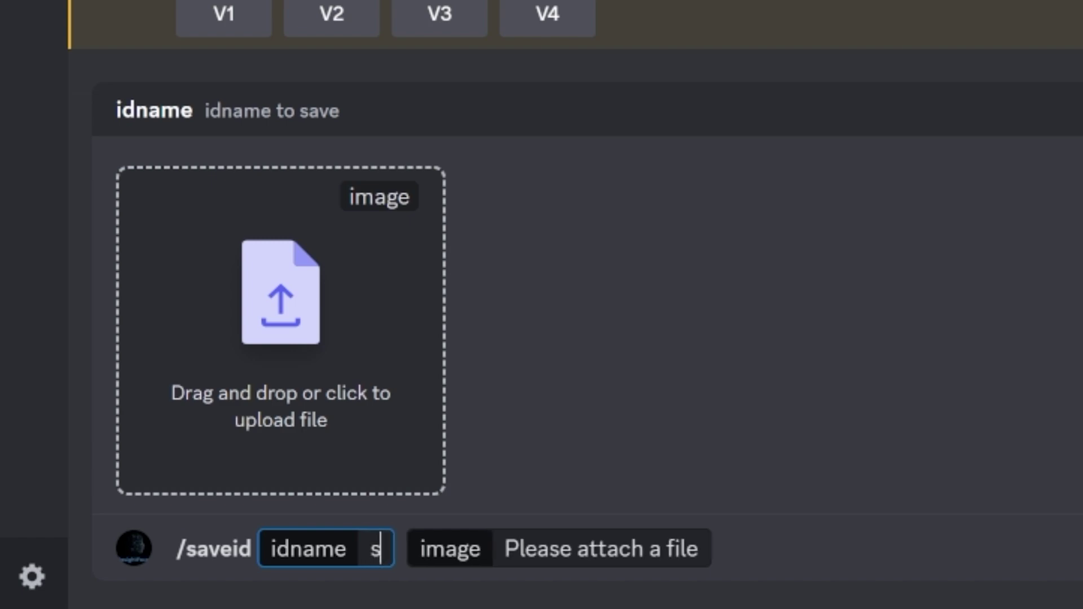
key("BackSpace")
type("Sarah")
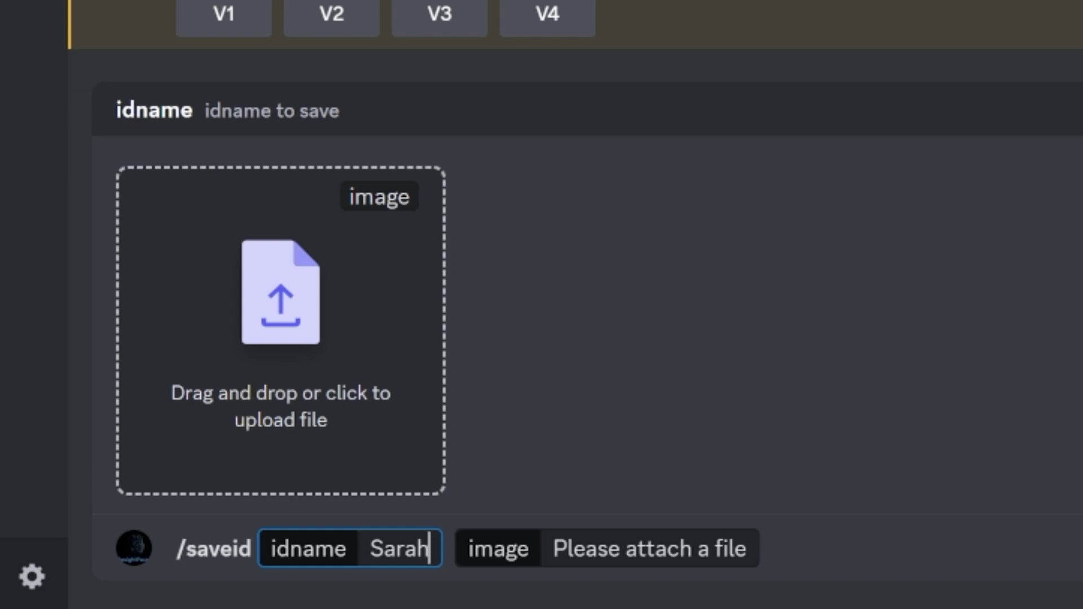
left_click(271, 330)
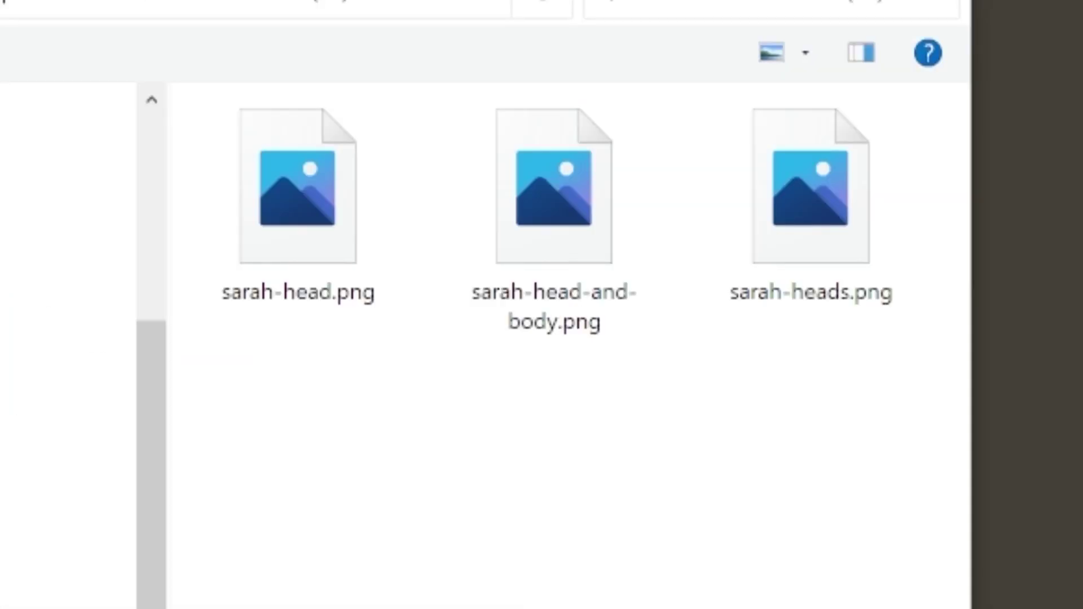
left_click(327, 288)
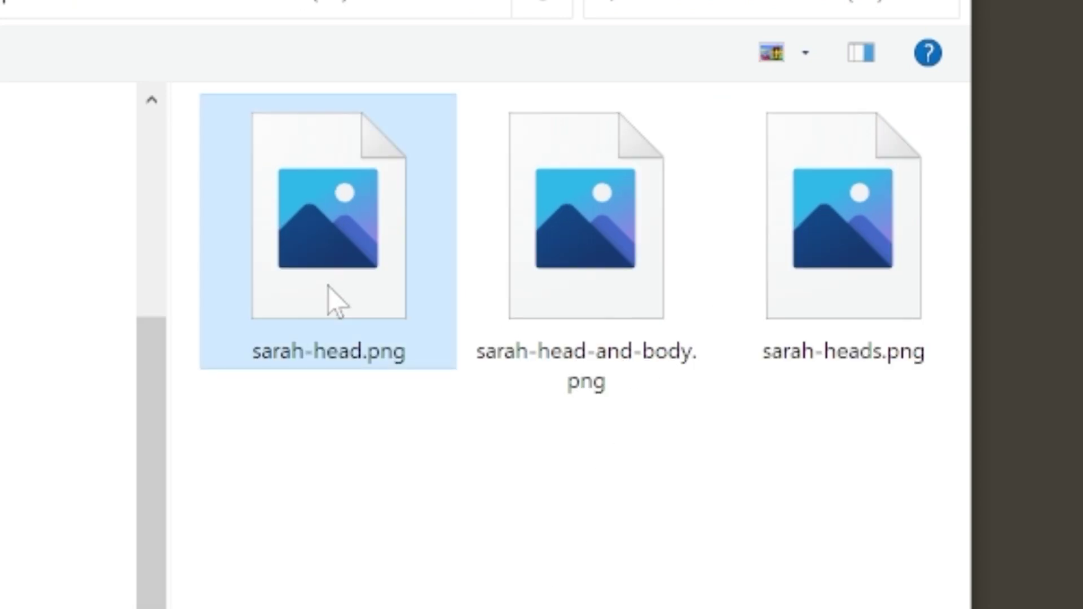
double_click(328, 287)
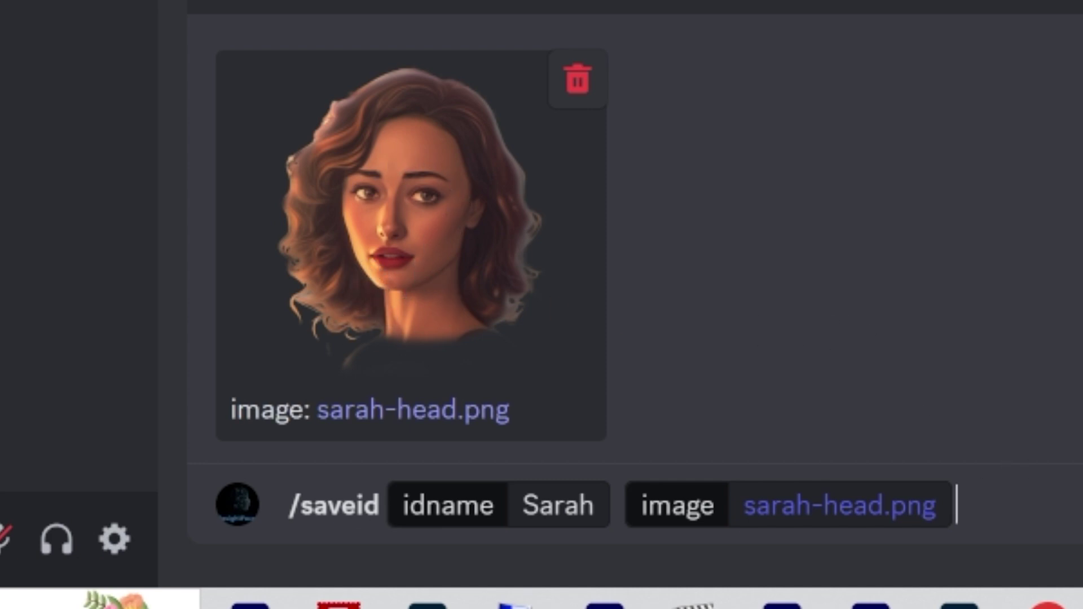
key("Return")
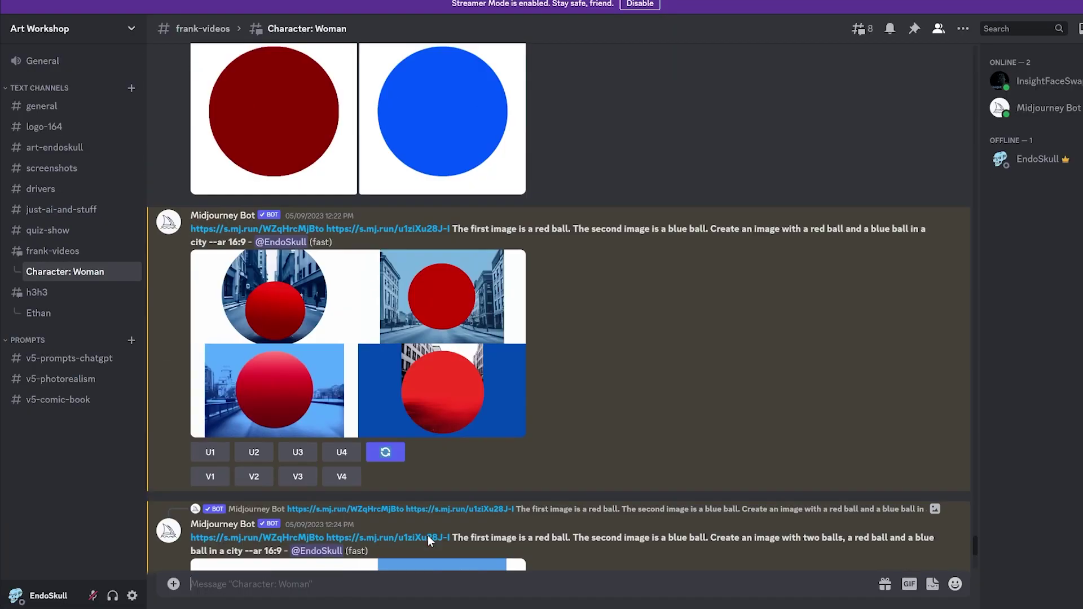
Run /swapid with idname Sarah on the sarah-heads.png four-portrait image
scroll(429, 536, "up", 10)
scroll(282, 440, "down", 9)
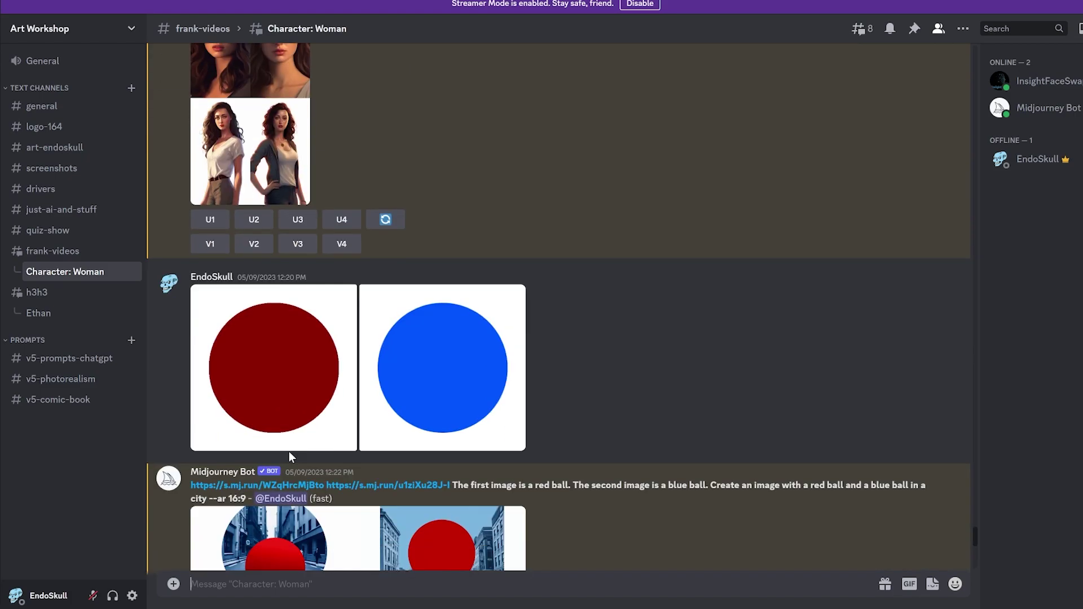
scroll(434, 368, "down", 10)
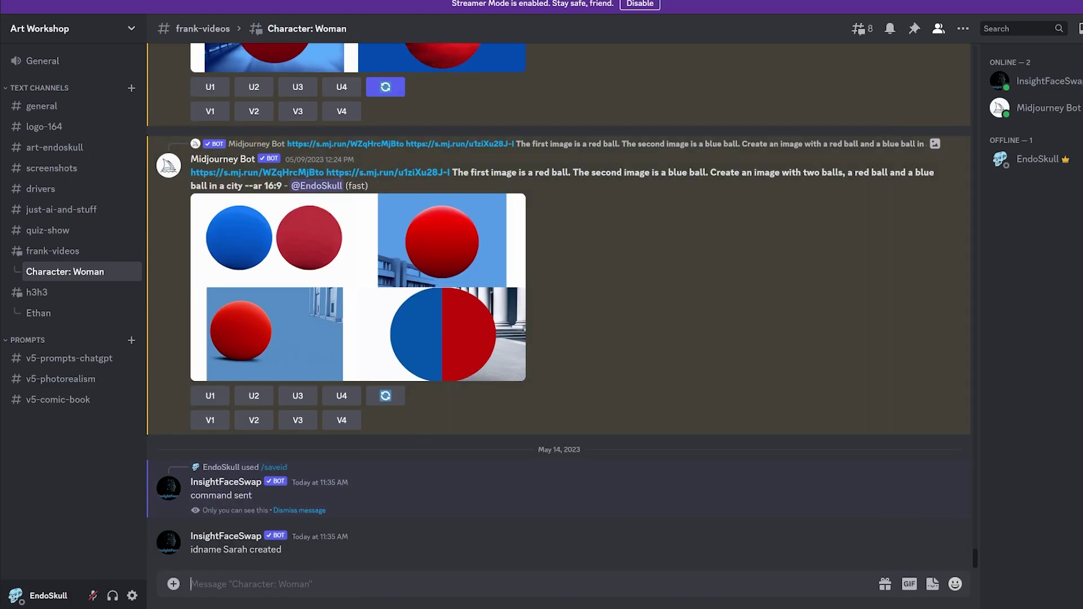
type("/s")
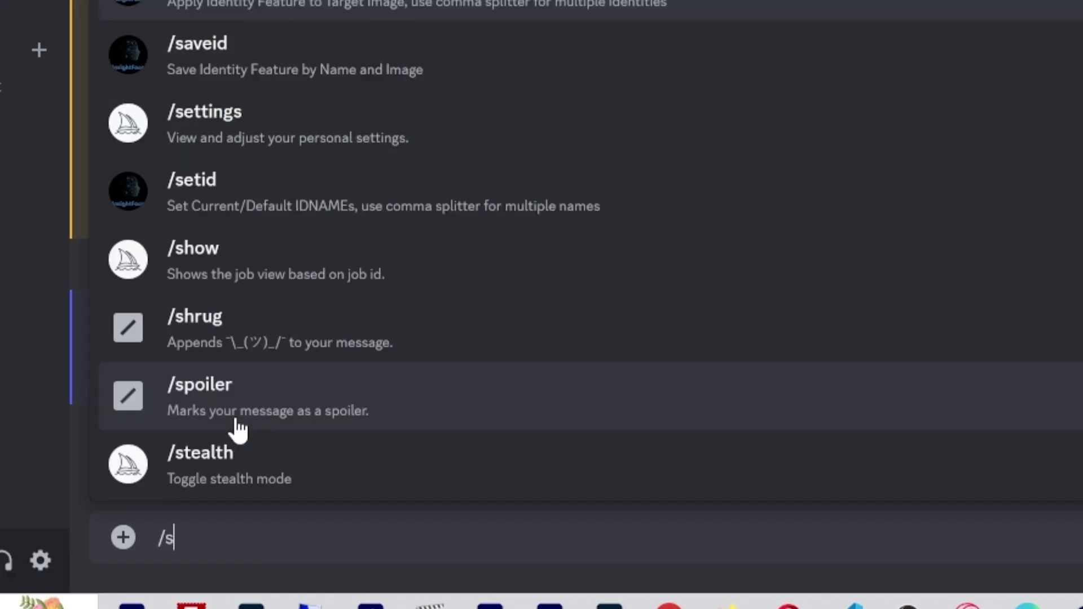
type("wapid")
key("Return")
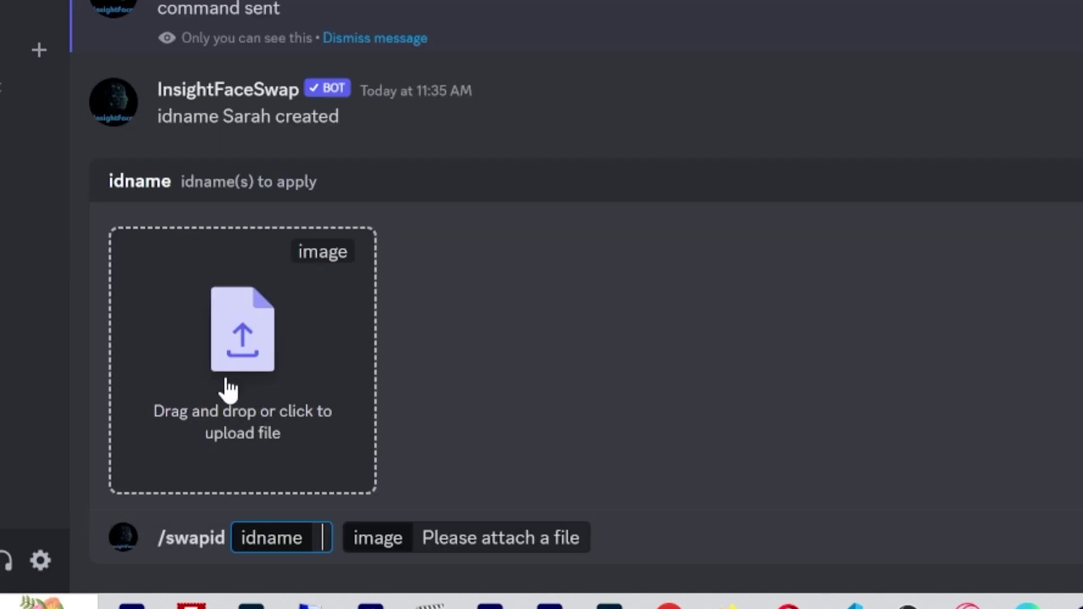
left_click(222, 404)
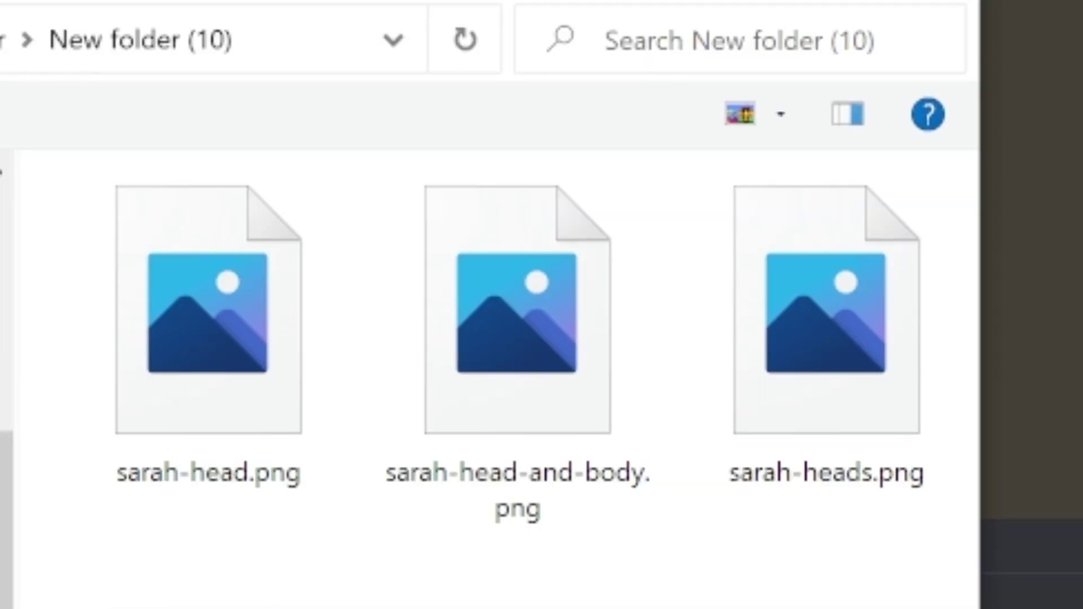
double_click(801, 387)
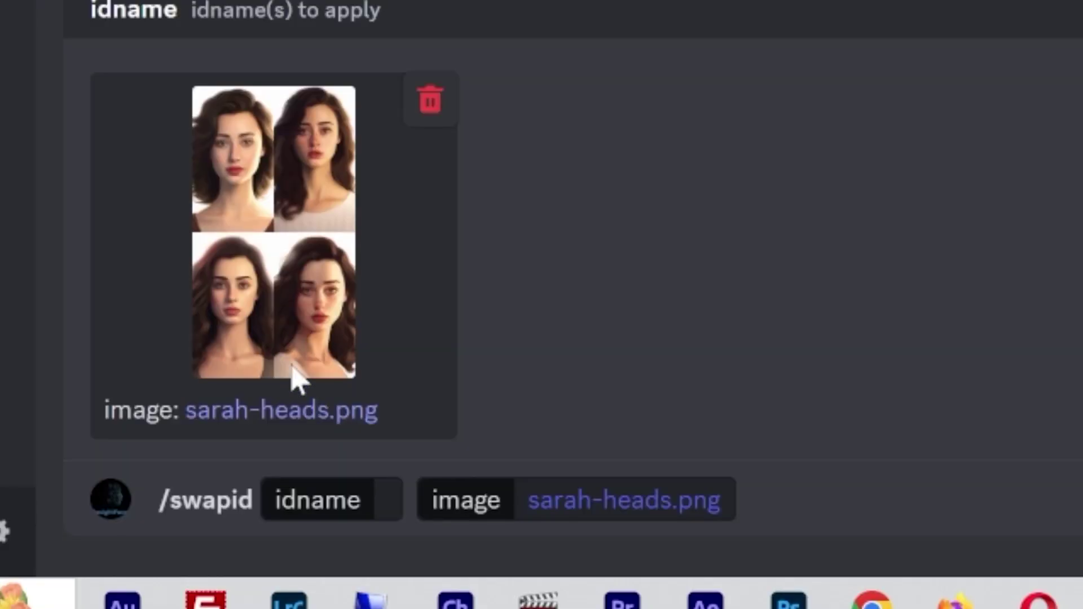
left_click(418, 498)
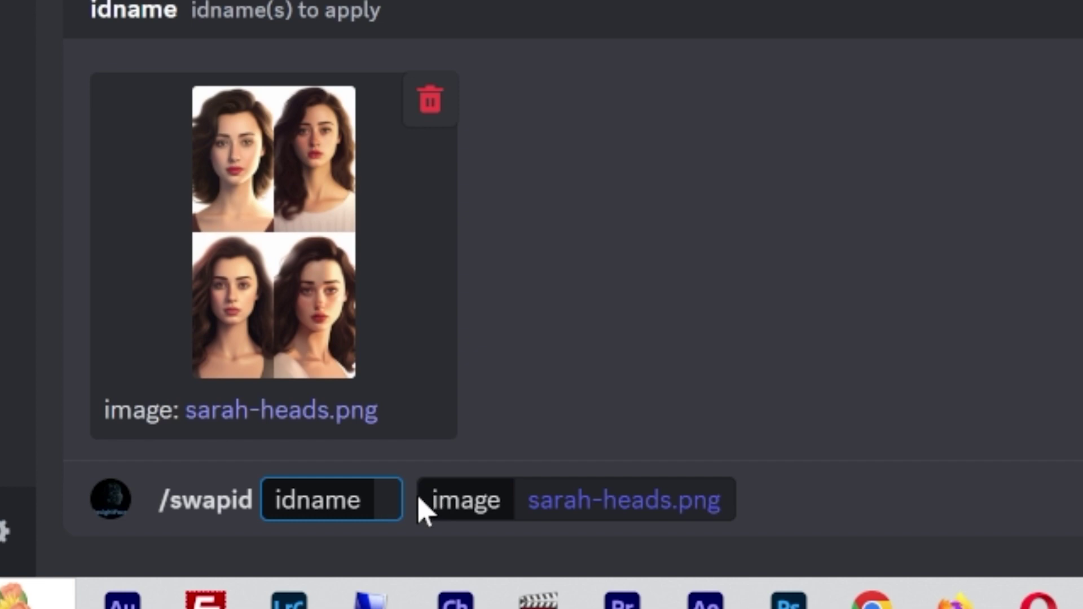
type("Sarah")
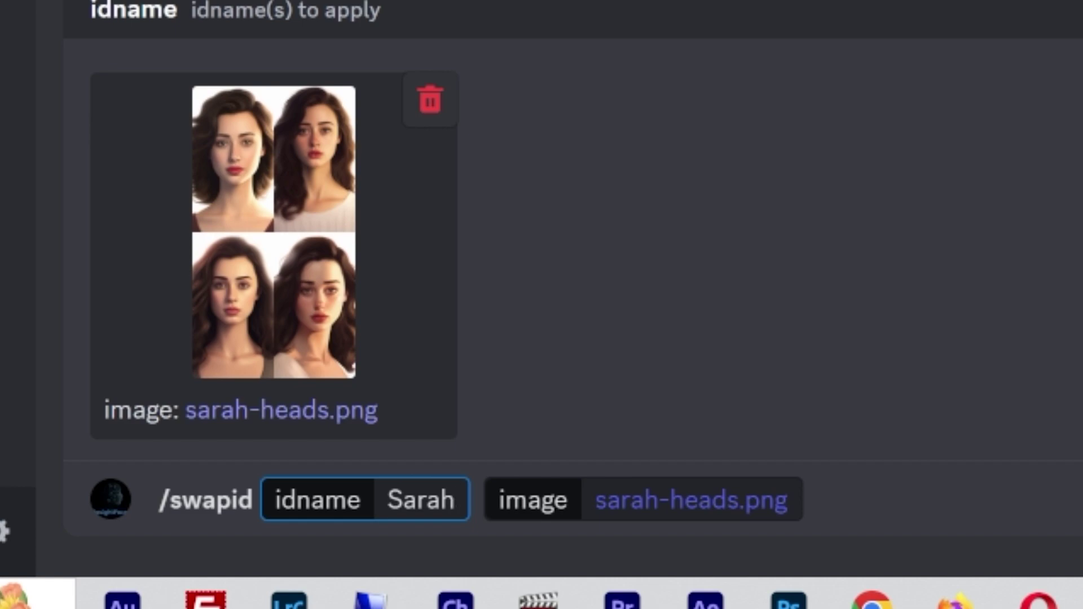
key("Return")
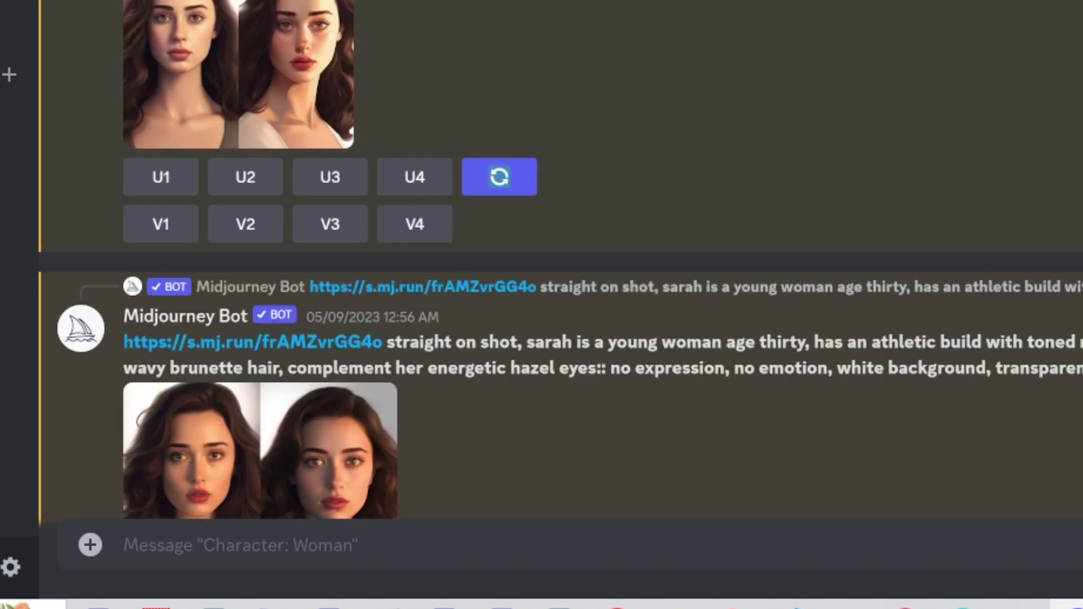
Copy the original Midjourney head image's link and post it in the chat
right_click(251, 68)
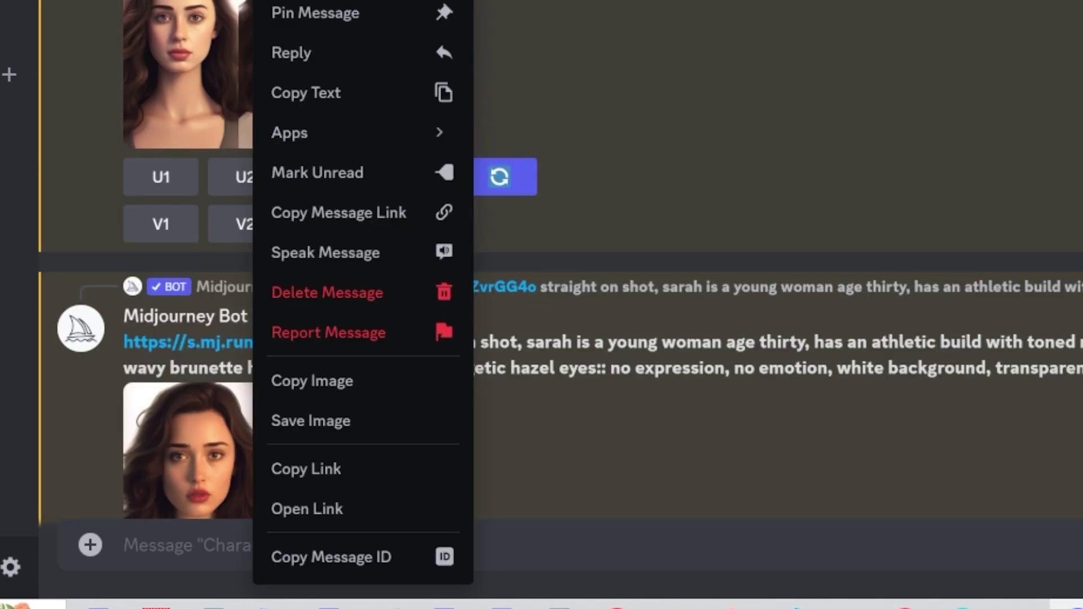
left_click(346, 471)
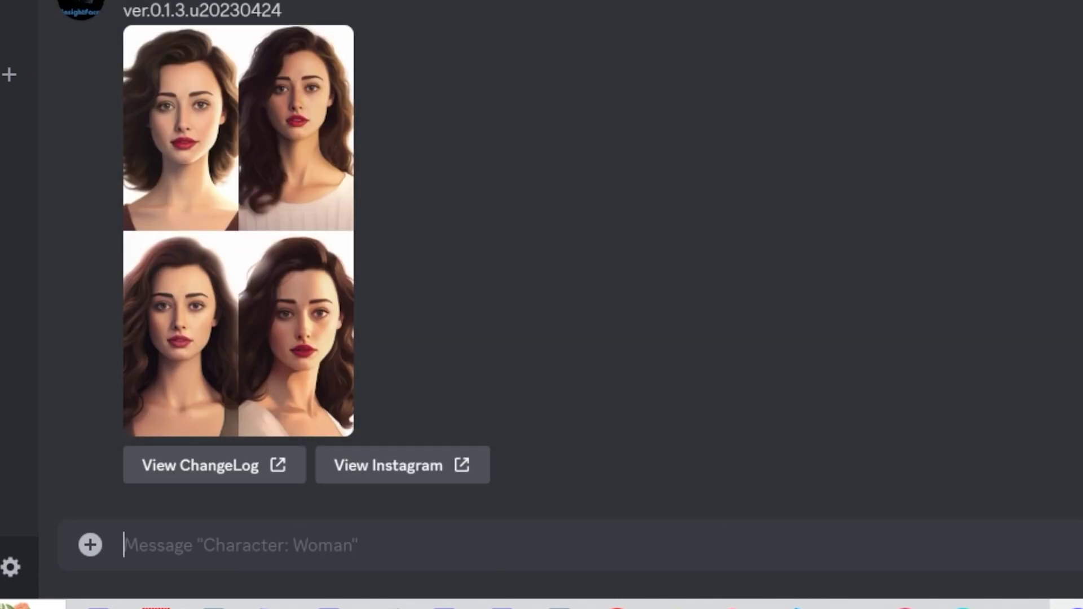
key("ctrl+v")
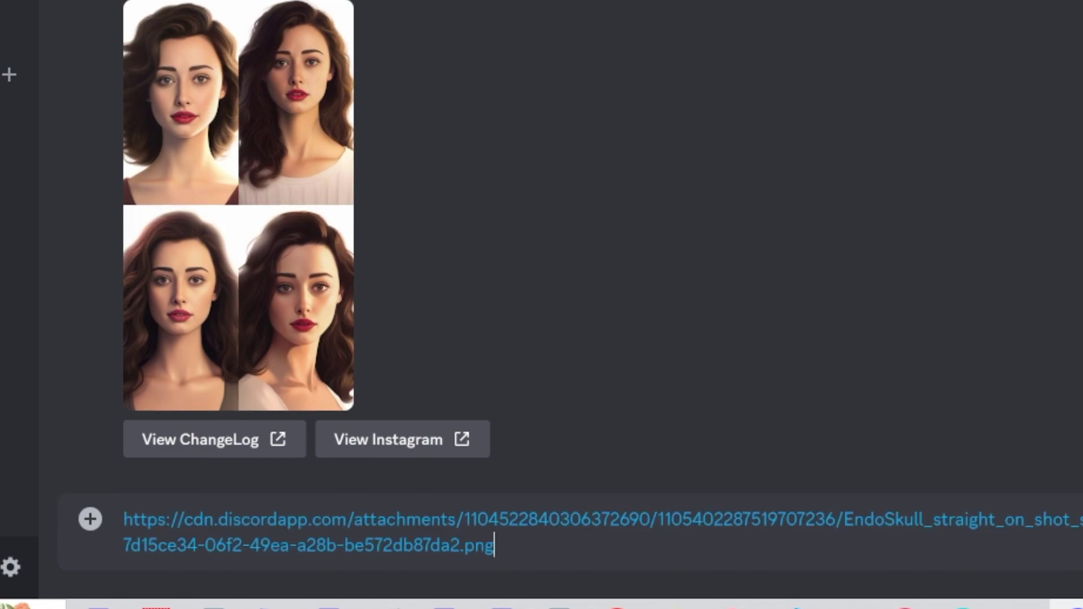
key("Return")
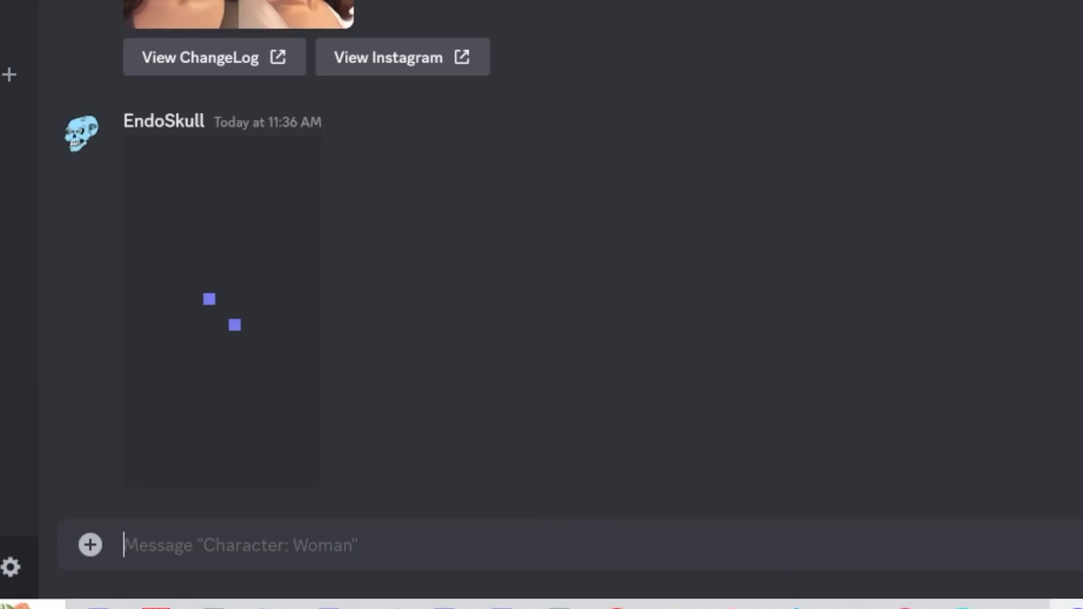
Enlarge the face-swapped grid and the original grid in turn to compare them
left_click(229, 302)
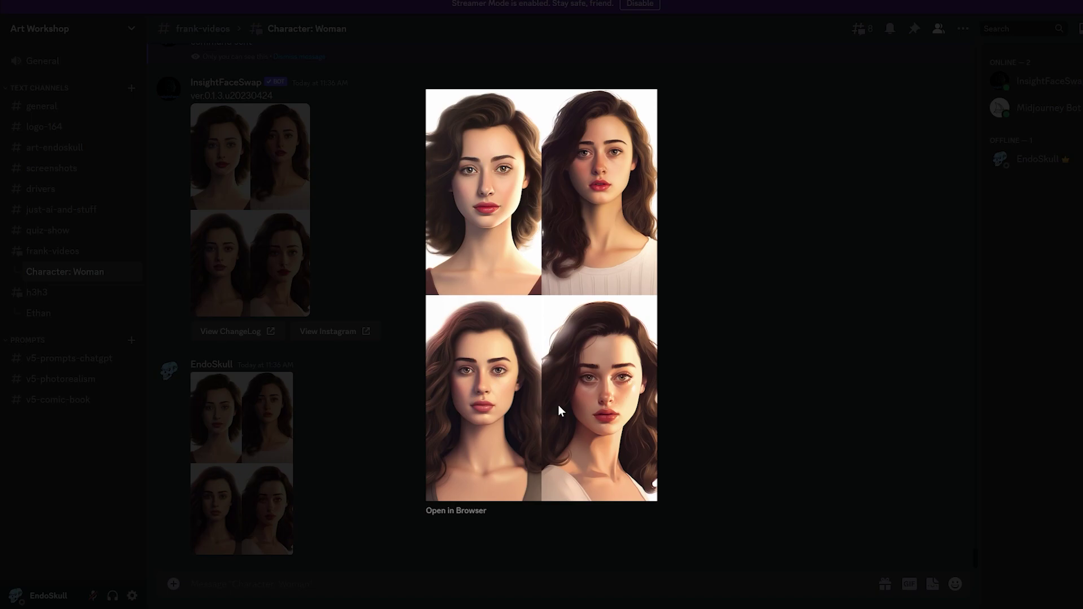
left_click(340, 264)
left_click(259, 236)
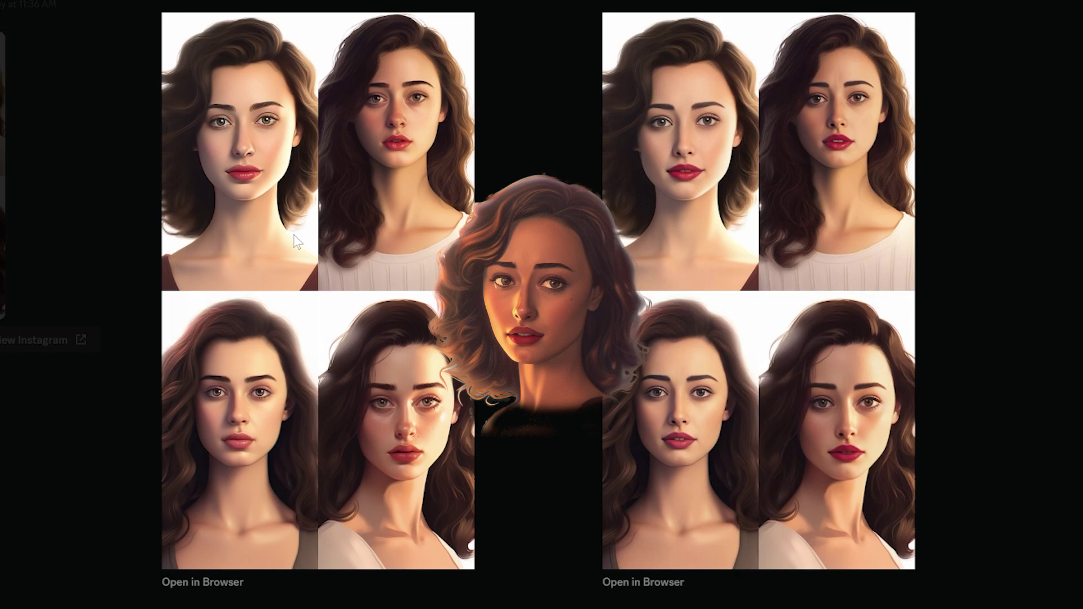
key("Escape")
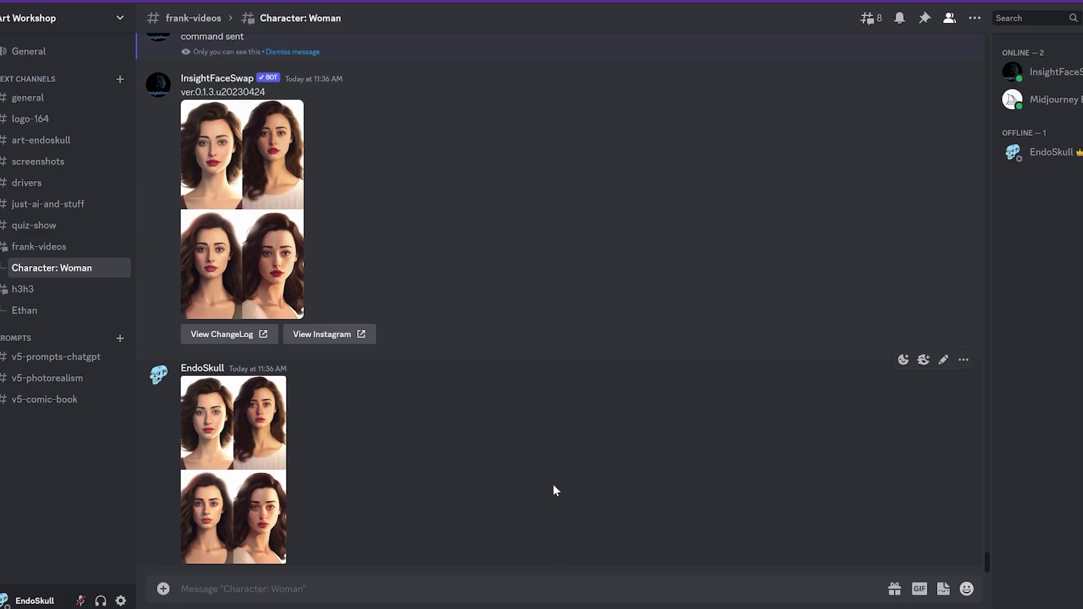
scroll(553, 486, "up", 5)
scroll(555, 479, "down", 5)
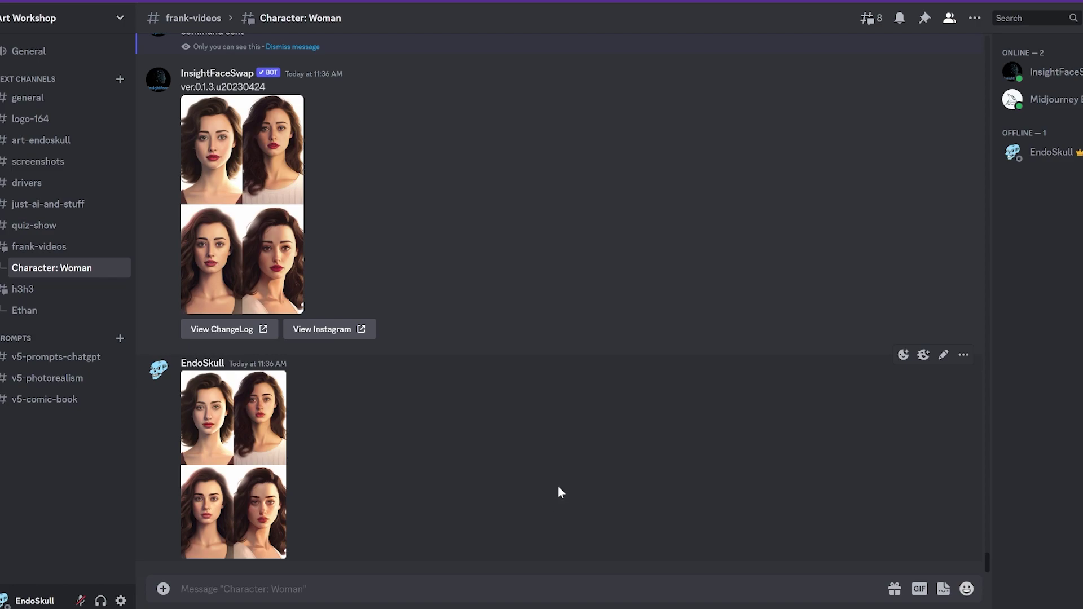
scroll(560, 487, "up", 5)
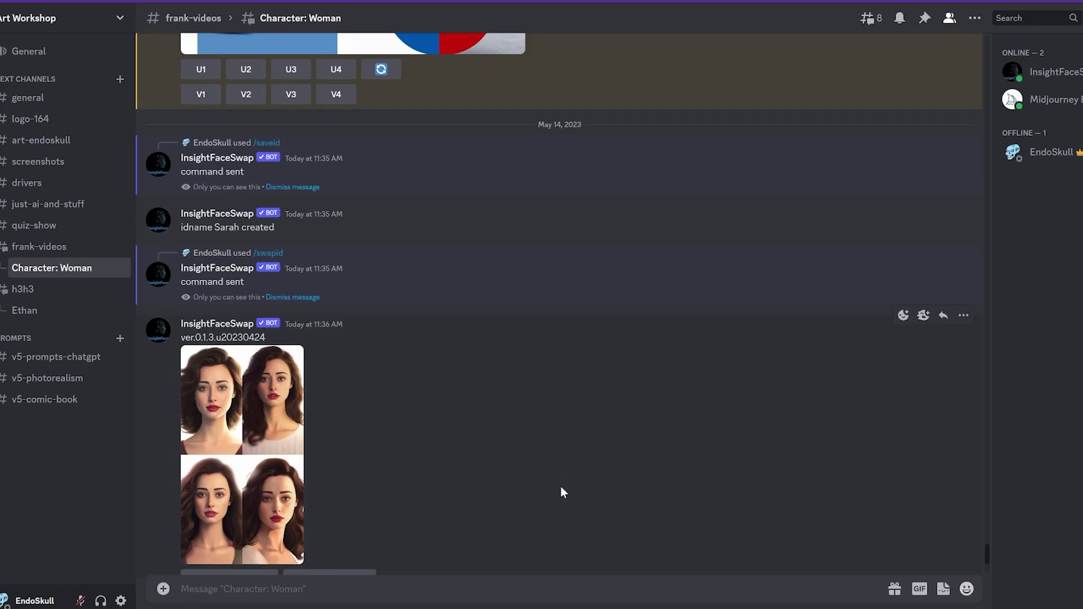
scroll(560, 486, "down", 5)
scroll(567, 484, "up", 8)
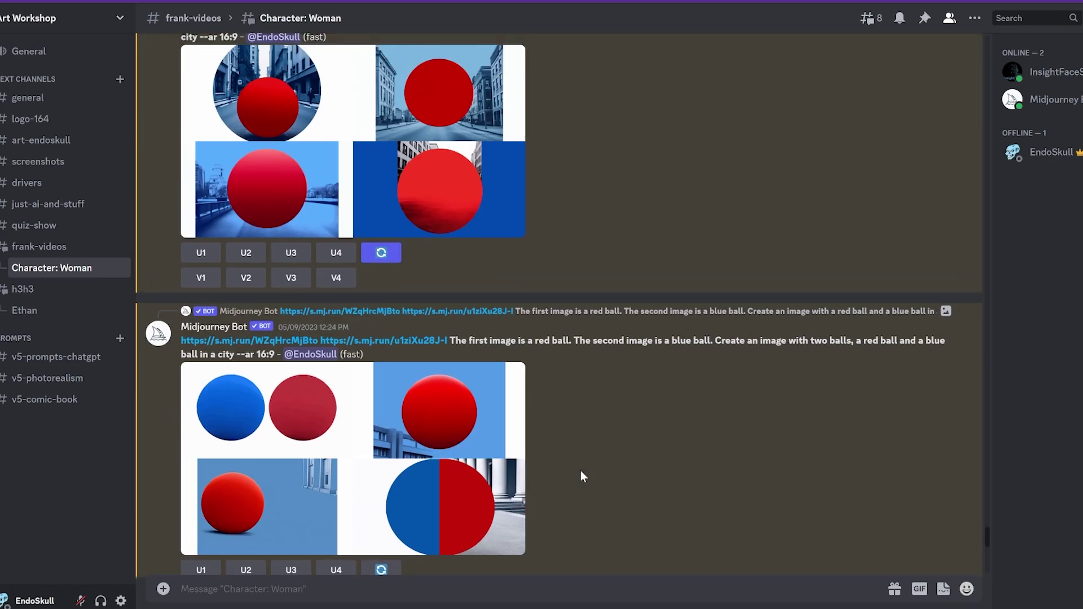
scroll(581, 474, "down", 8)
Run /swapid with idname Sarah on the sarah-head-and-body.png image
left_click(163, 589)
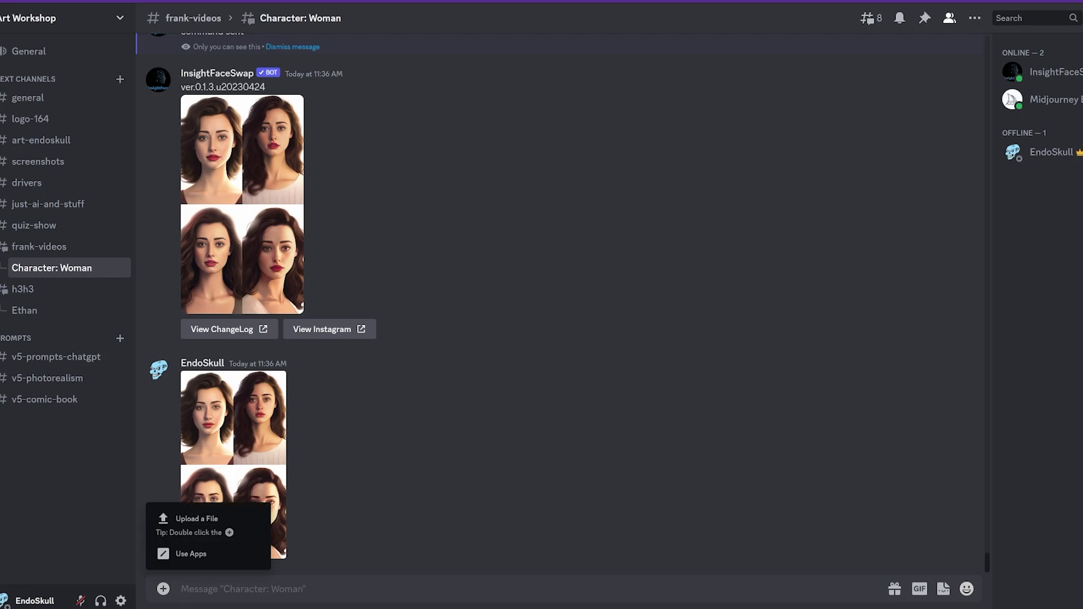
left_click(192, 556)
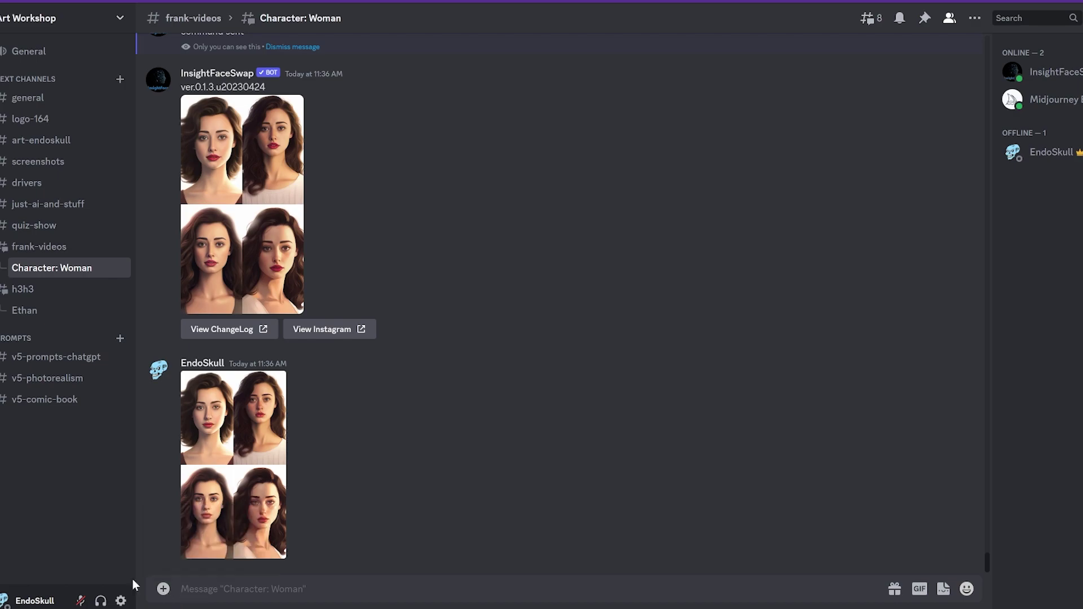
type("sw")
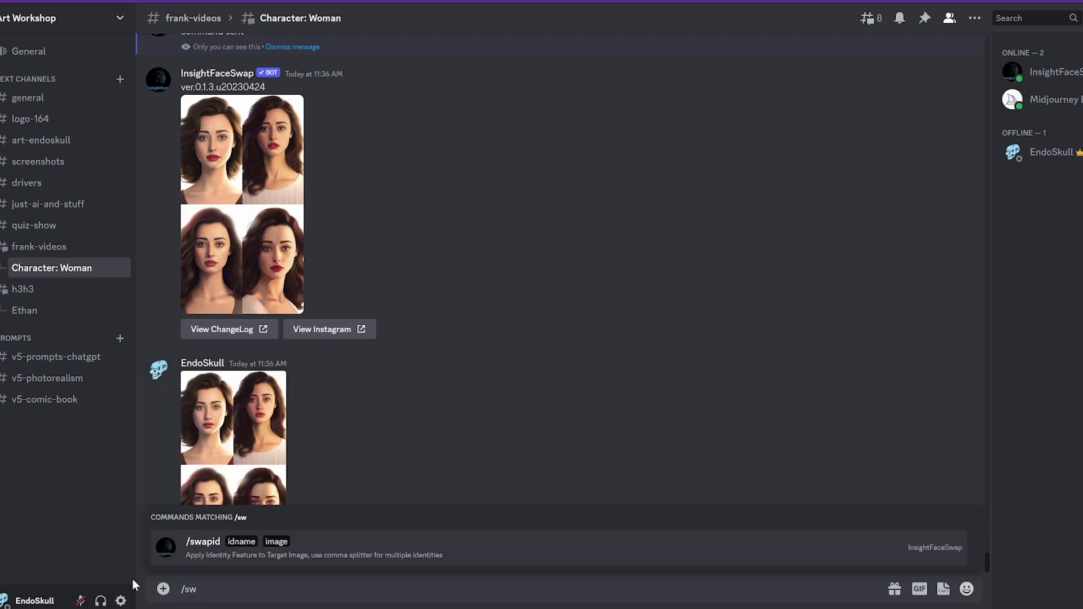
key("Tab")
type("Sra")
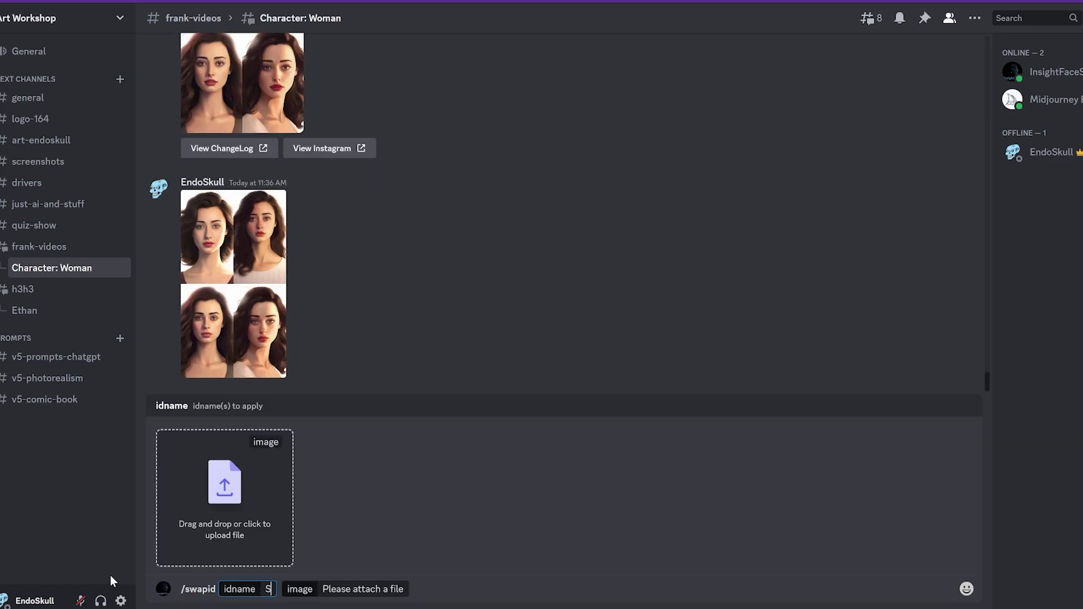
key("BackSpace")
key("BackSpace")
type("arah")
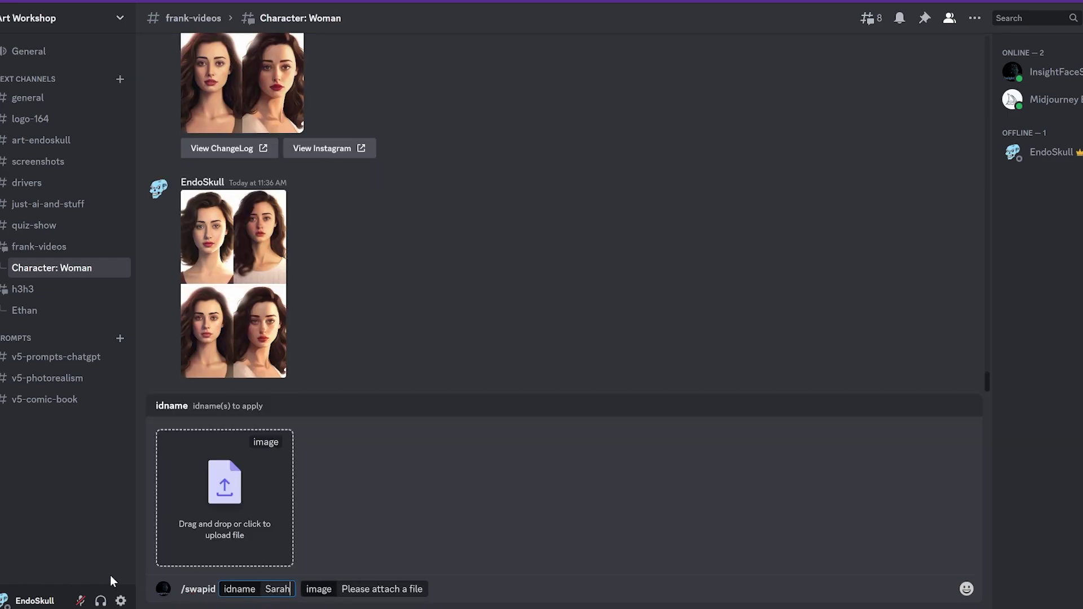
left_click(220, 484)
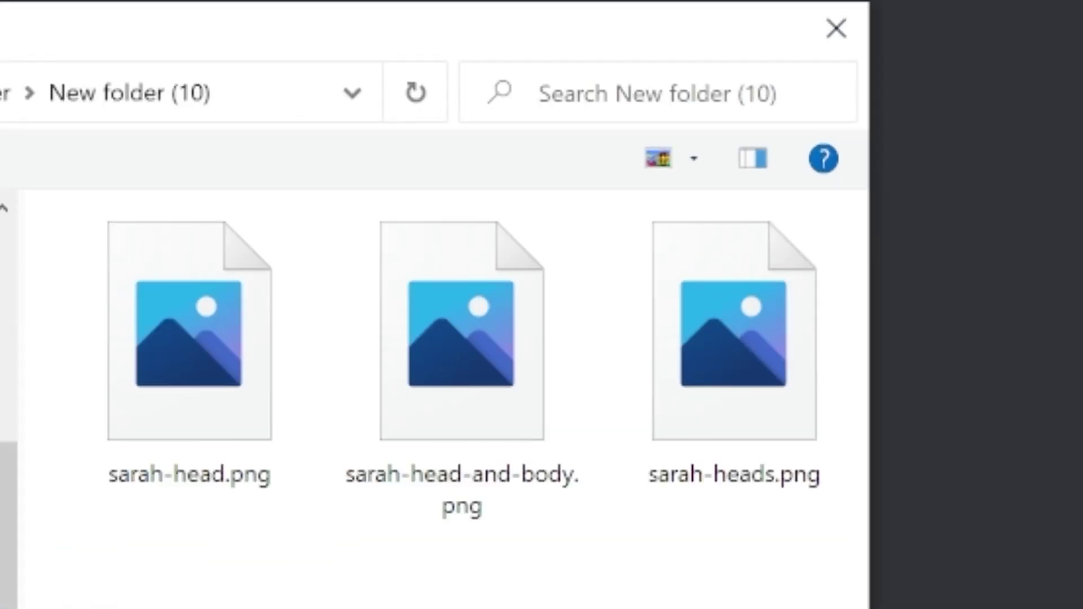
double_click(491, 418)
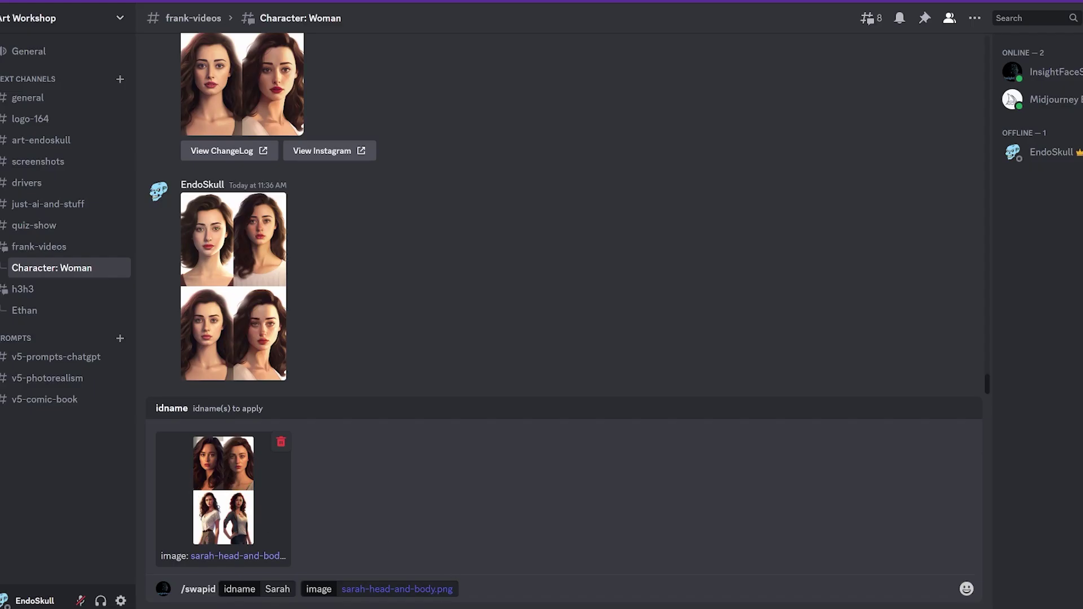
key("Return")
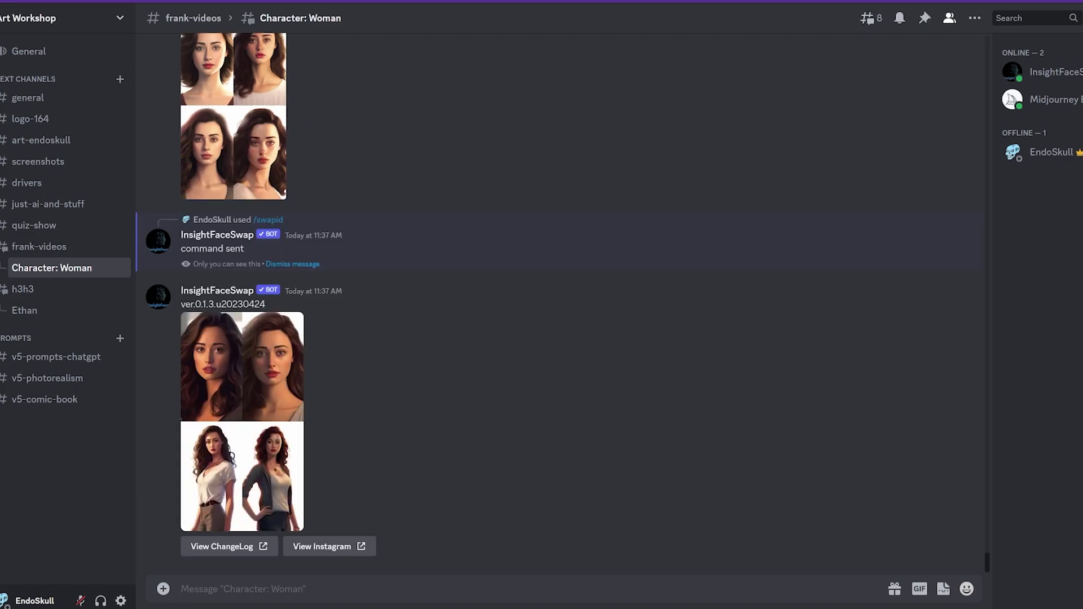
Copy the original Midjourney portrait grid's link and post it in the channel
scroll(442, 399, "up", 15)
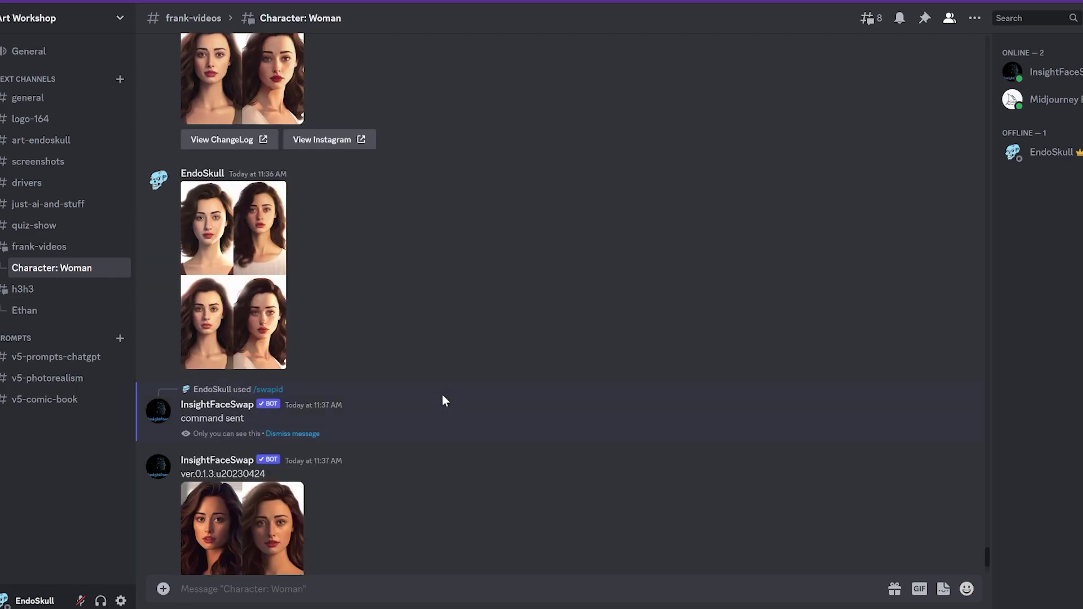
scroll(424, 380, "up", 5)
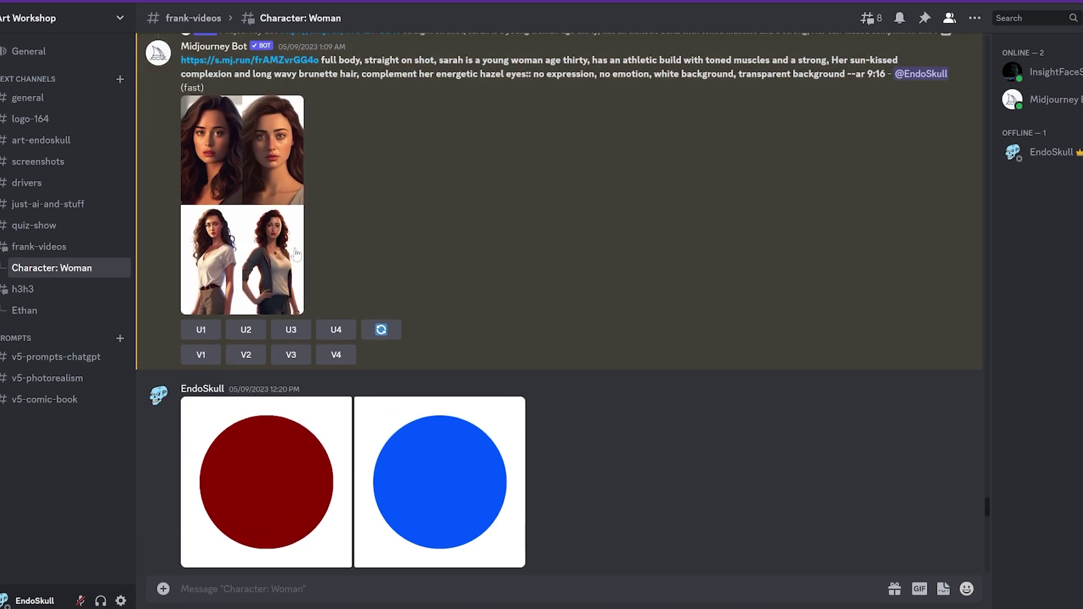
right_click(243, 192)
left_click(314, 522)
scroll(497, 502, "down", 20)
key("ctrl+v")
key("Return")
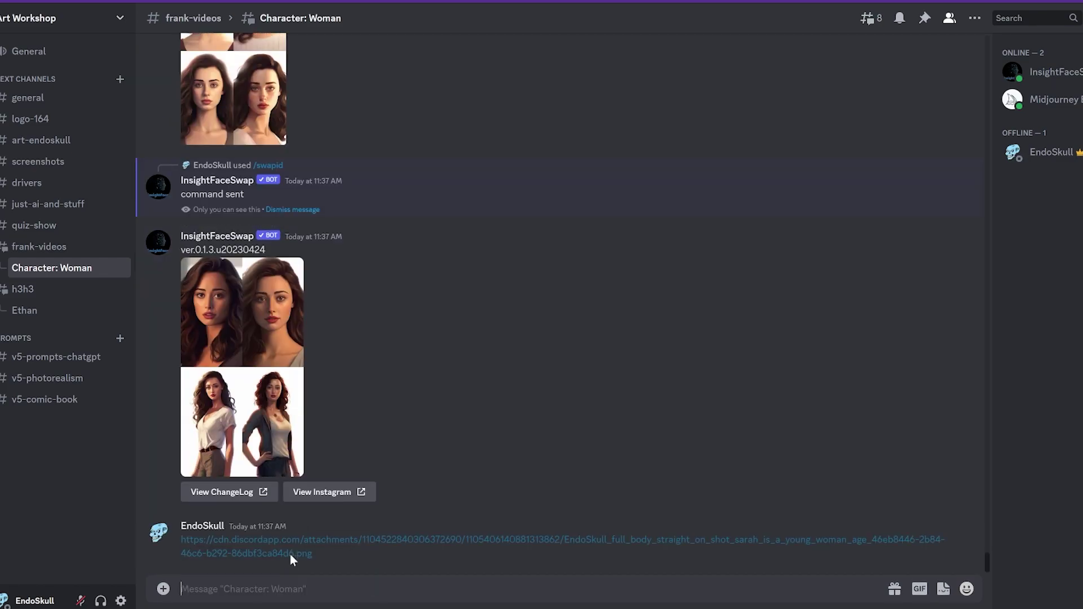
left_click(233, 462)
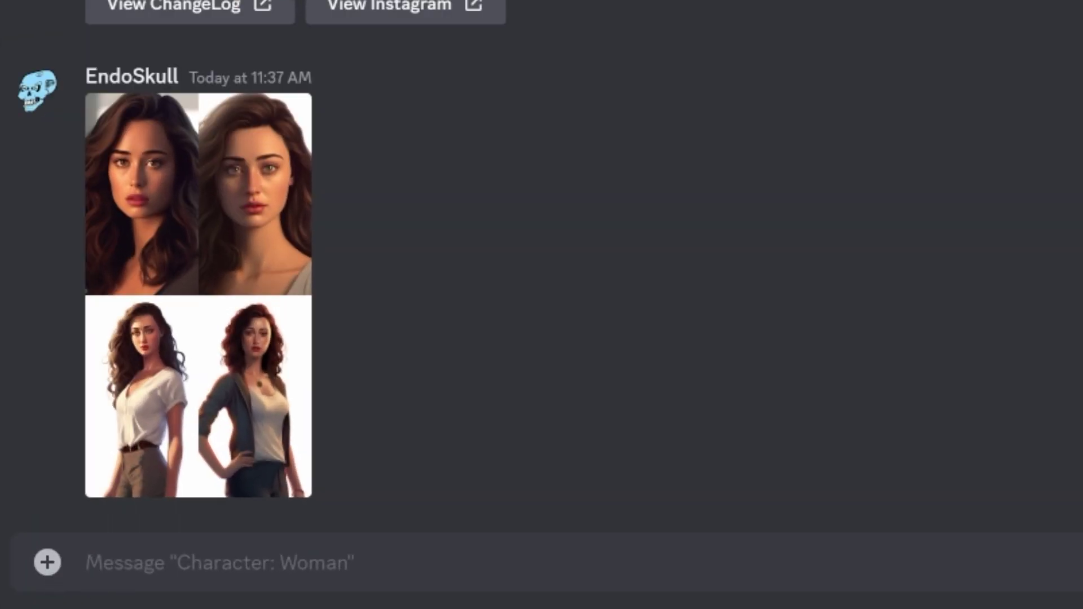
Run /saveid with idname jen and the jenn.jpg photo as the image
type("/")
key("Down")
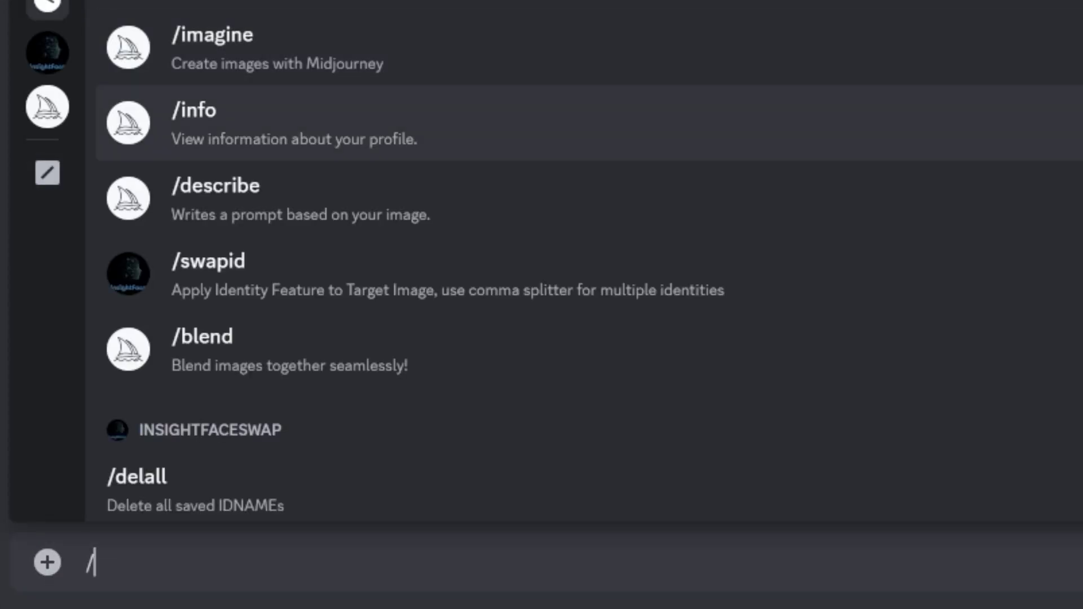
key("Up")
type("sav")
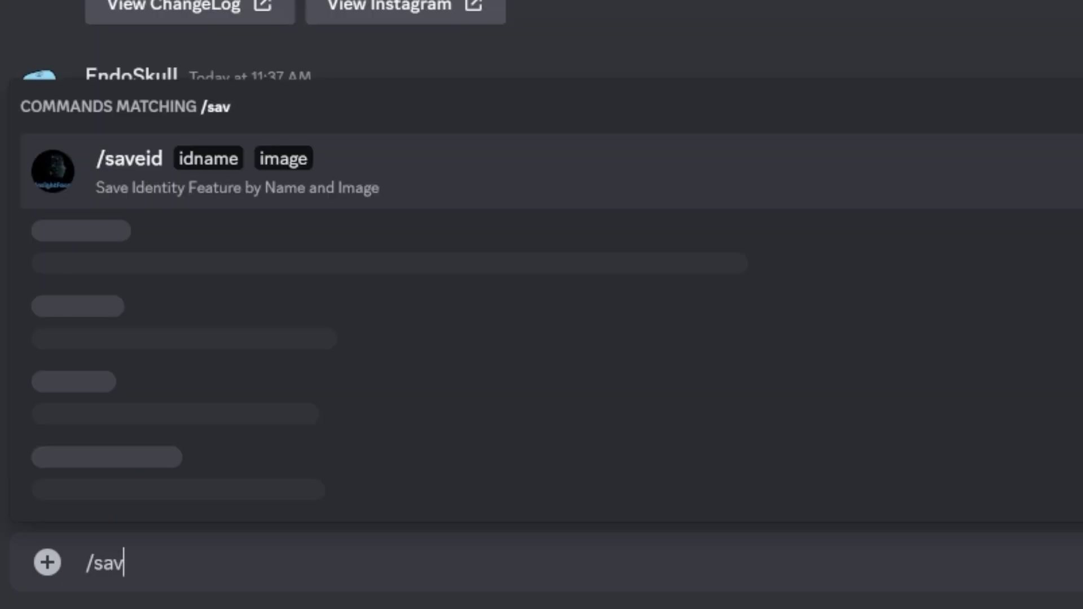
key("Tab")
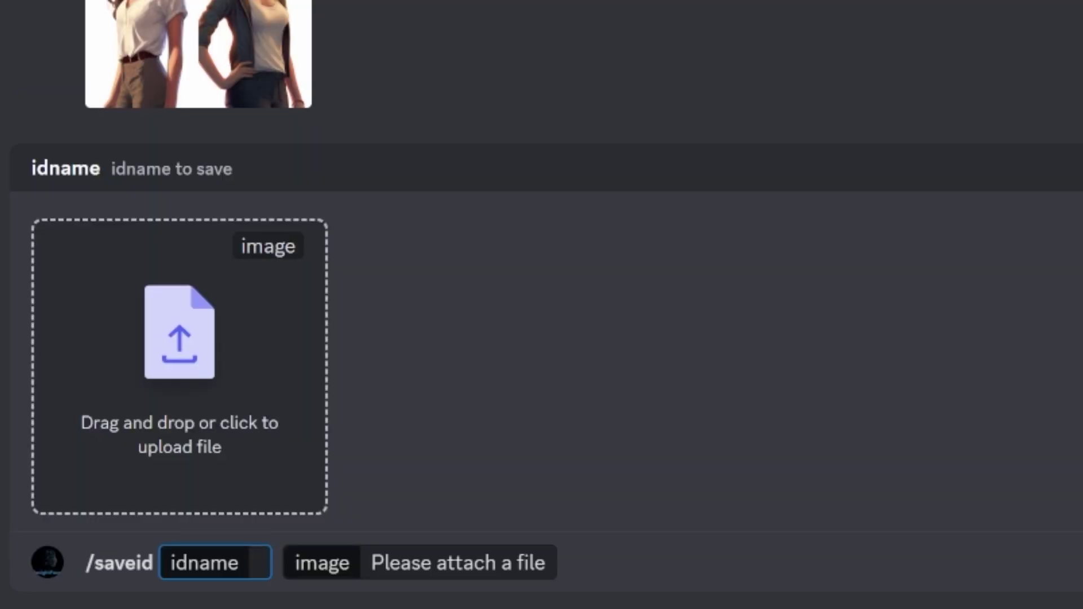
type("jen")
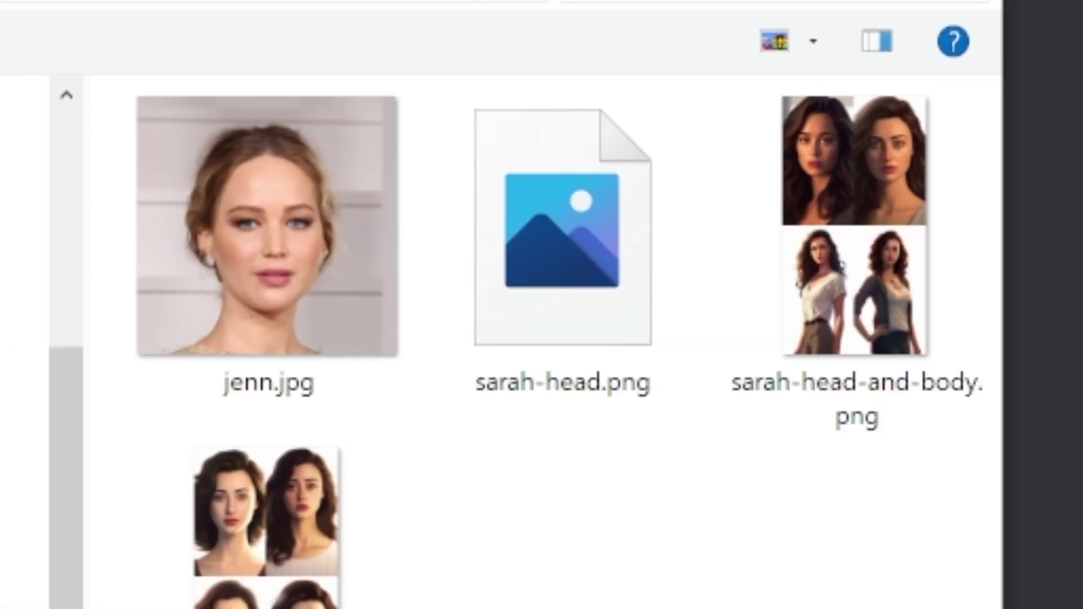
double_click(271, 294)
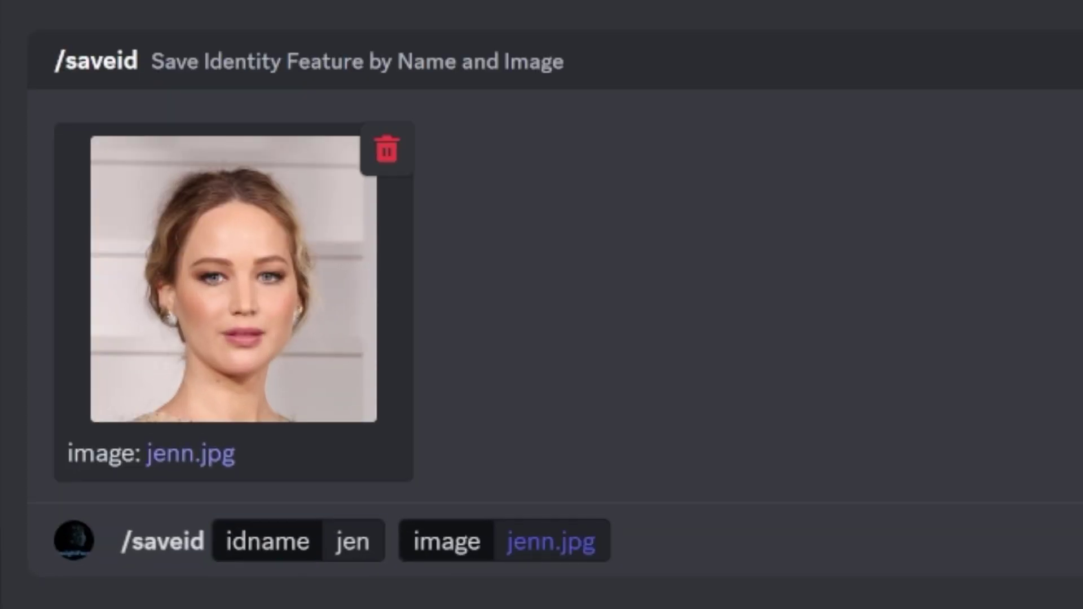
key("Return")
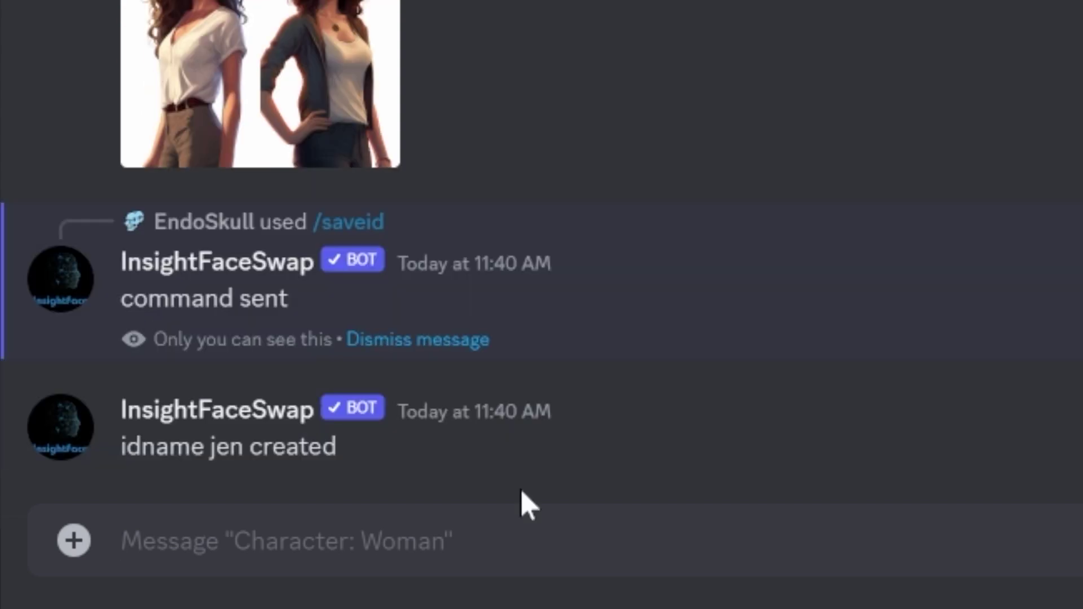
Run /swapid with idname jen on the sarah-head-and-body.png image
scroll(541, 248, "up", 5)
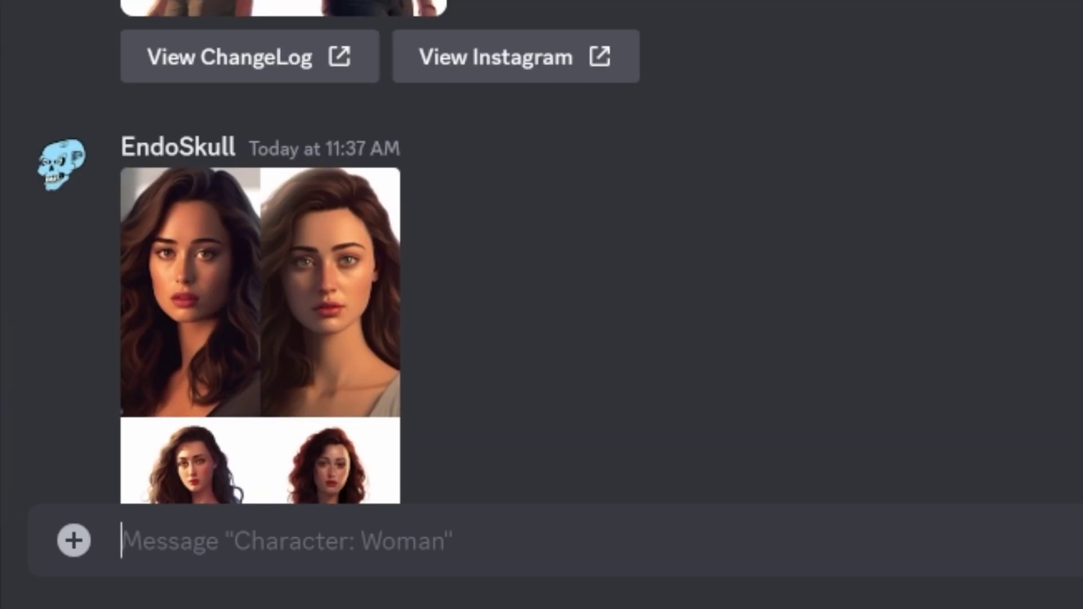
scroll(839, 217, "down", 5)
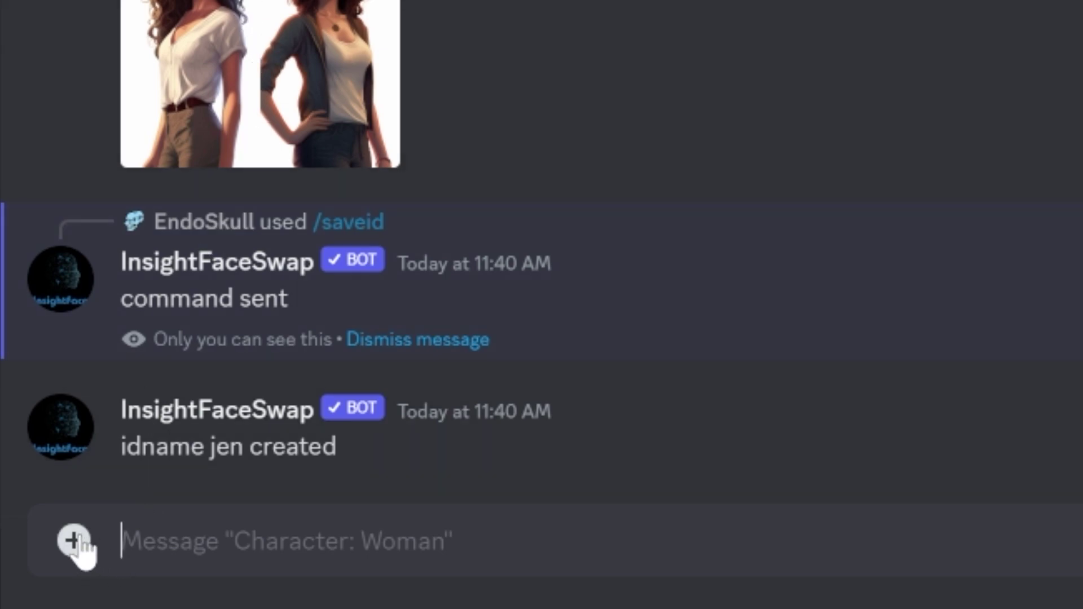
type("/")
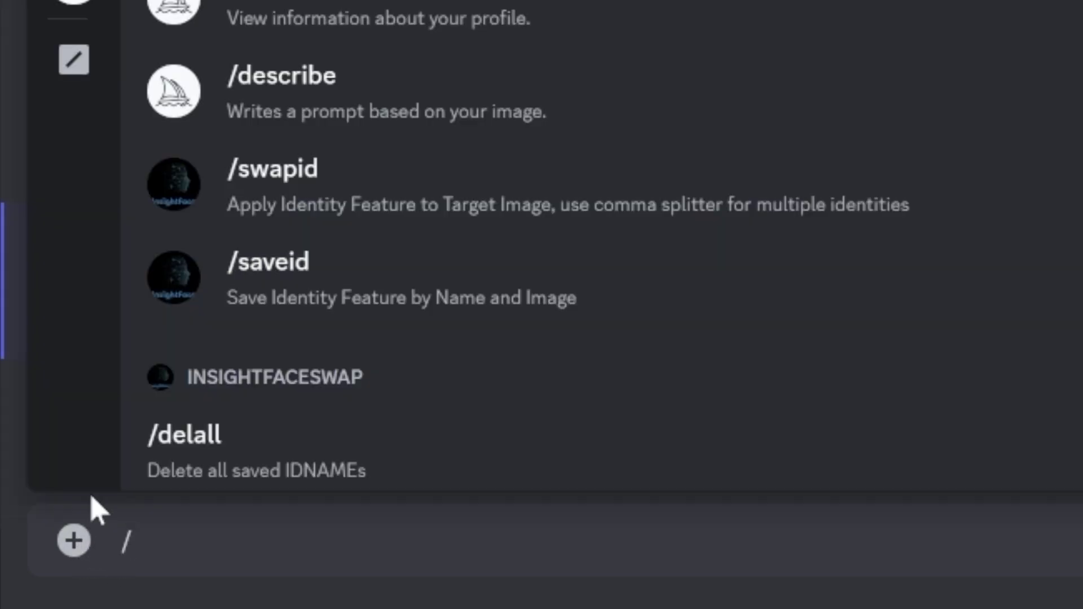
type("sw")
key("Return")
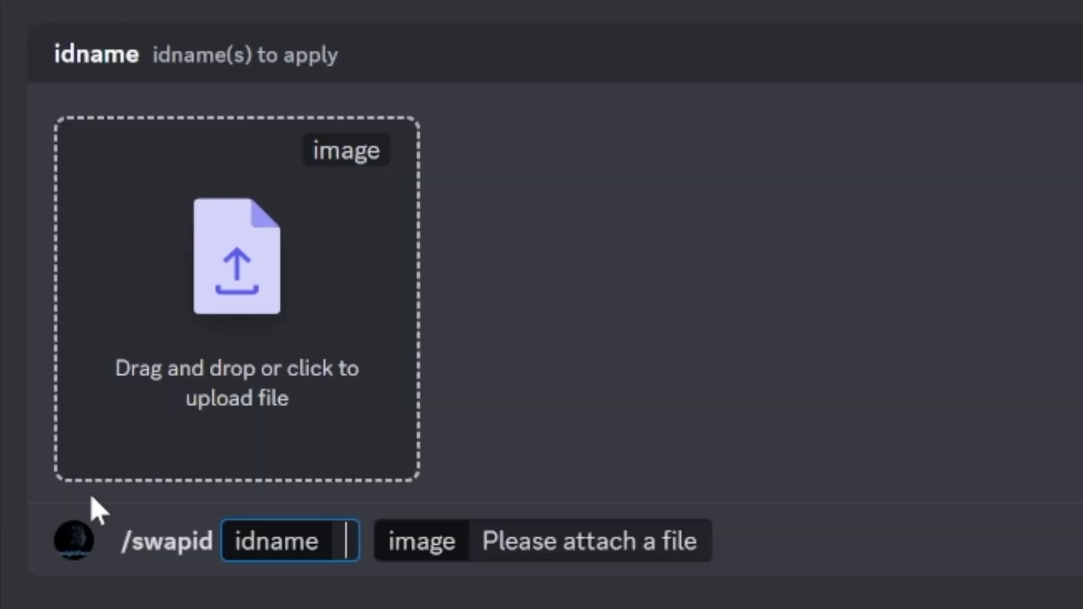
type("jen")
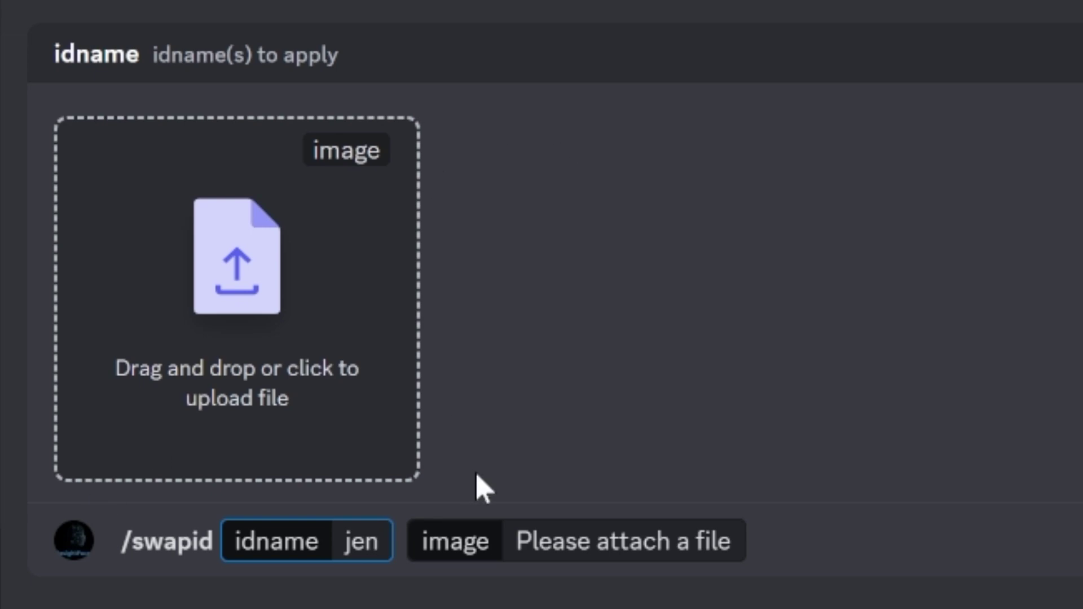
left_click(221, 333)
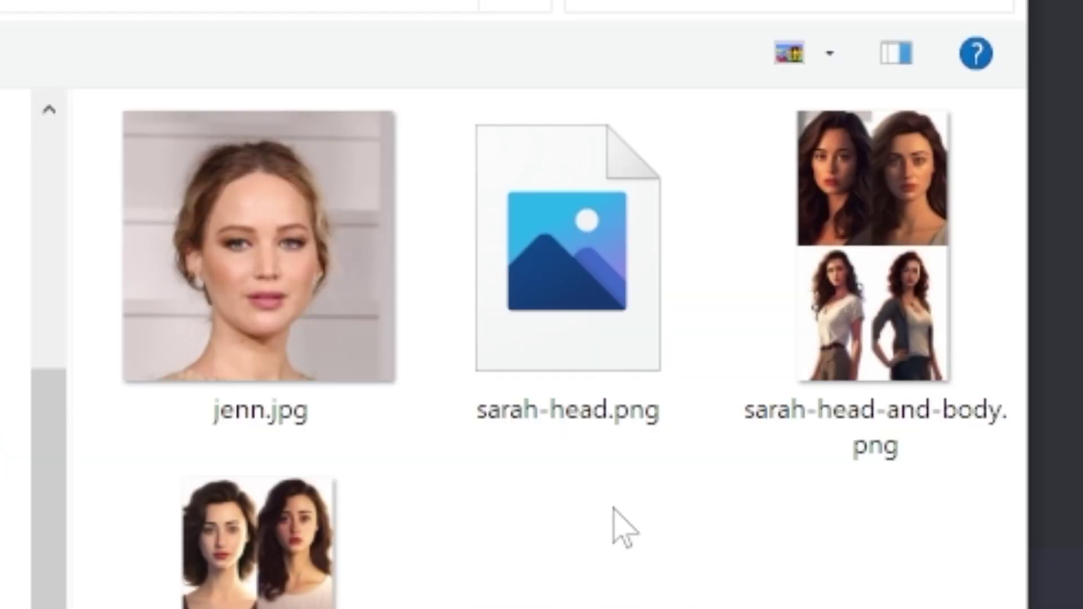
double_click(874, 332)
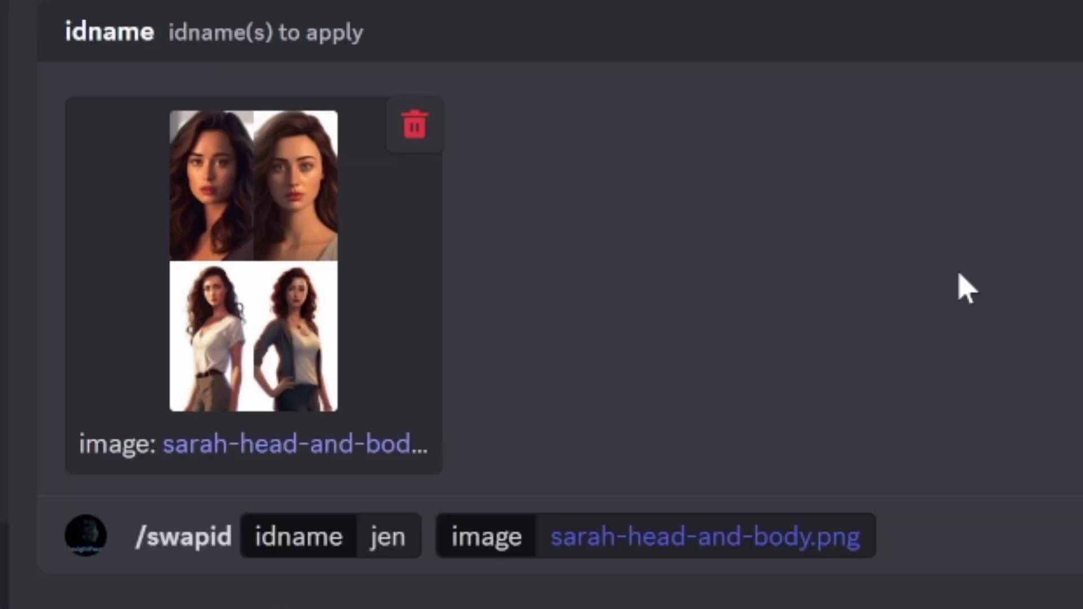
left_click(880, 535)
key("Return")
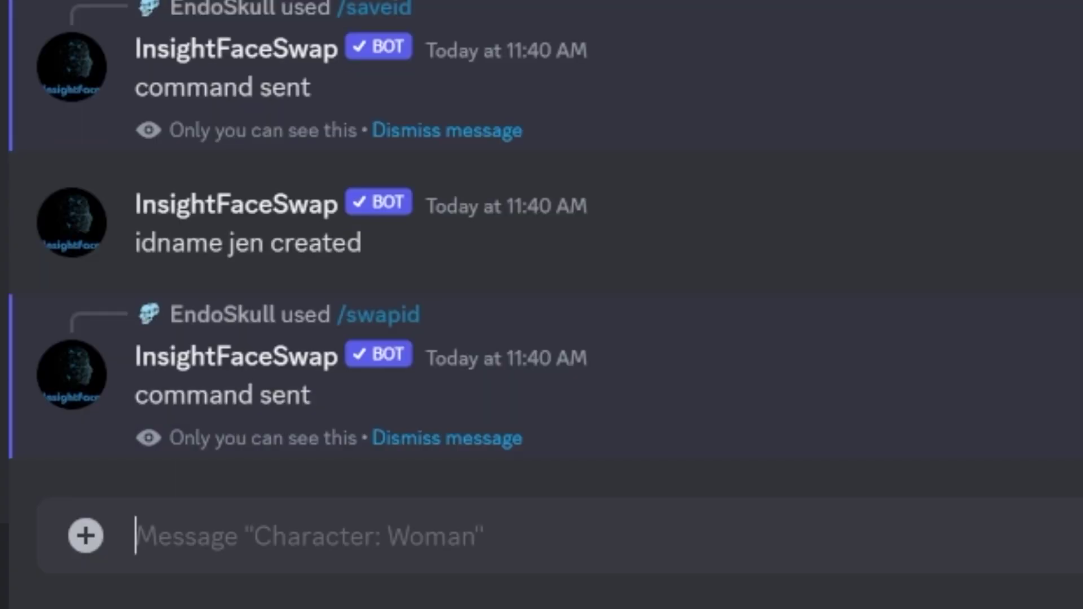
Enlarge the original head-and-body grid, then the jen swap result, to compare them
left_click(305, 389)
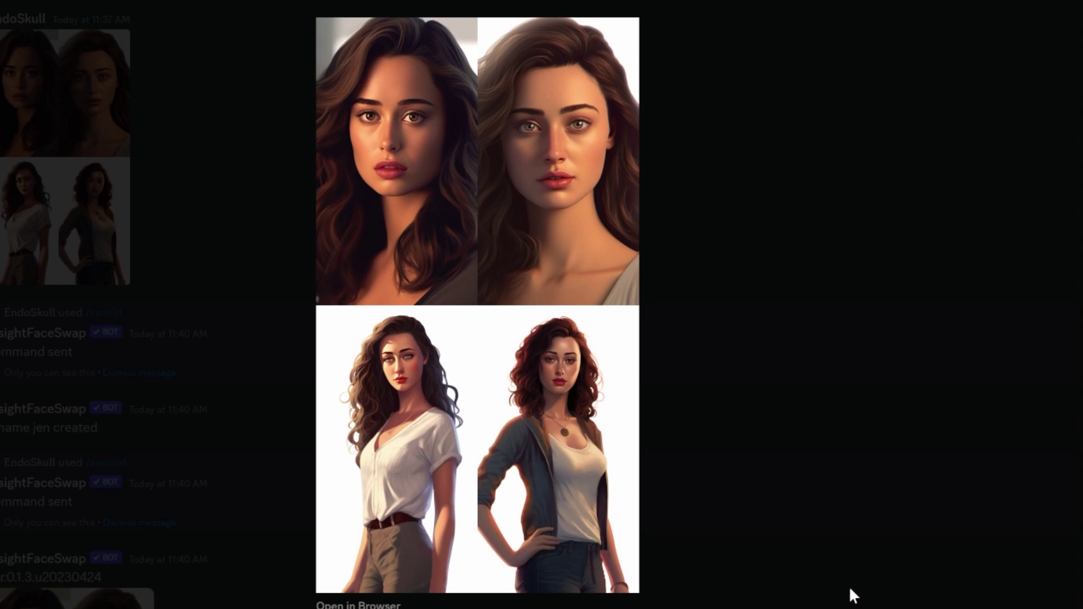
left_click(832, 557)
scroll(565, 497, "down", 5)
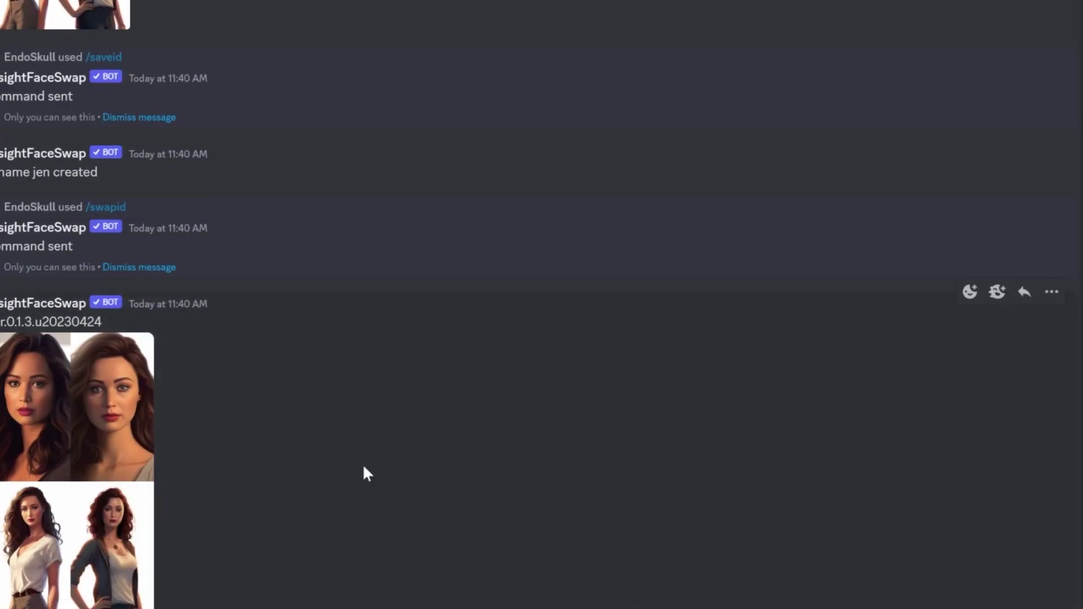
left_click(61, 443)
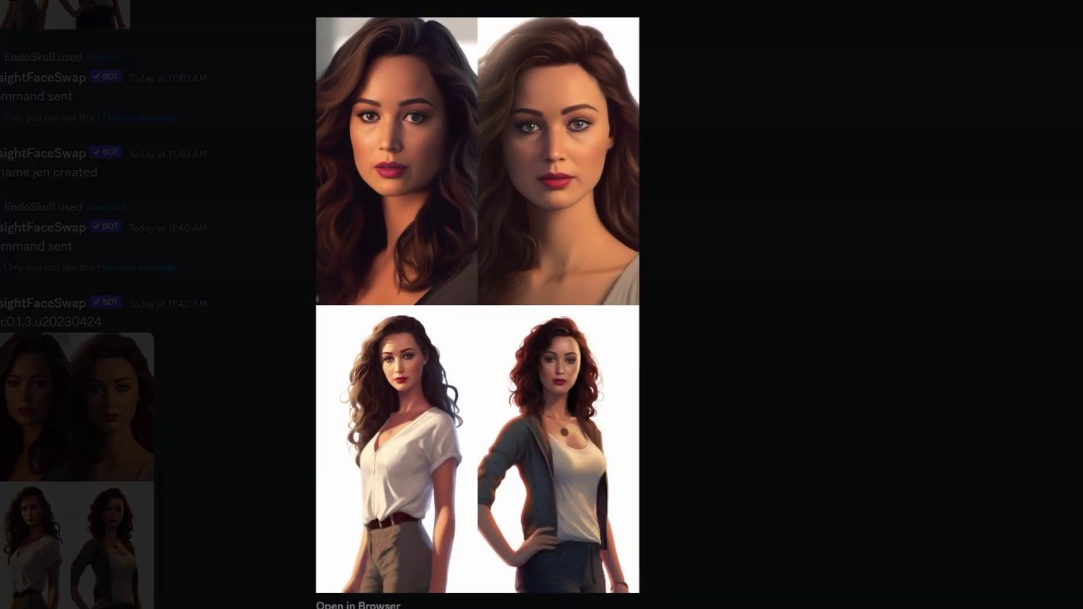